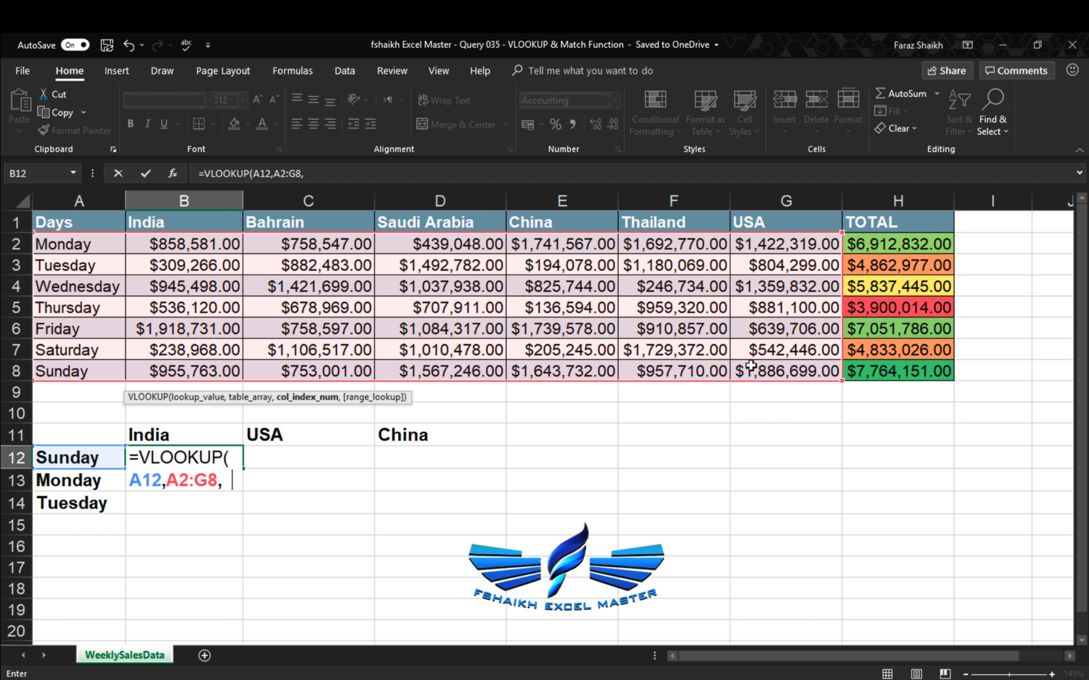
Complete the VLOOKUP formula in B12 with column index 2 and exact match (FALSE), and commit it.
{"action": "type", "text": "2,"}
{"action": "key", "text": "Down"}
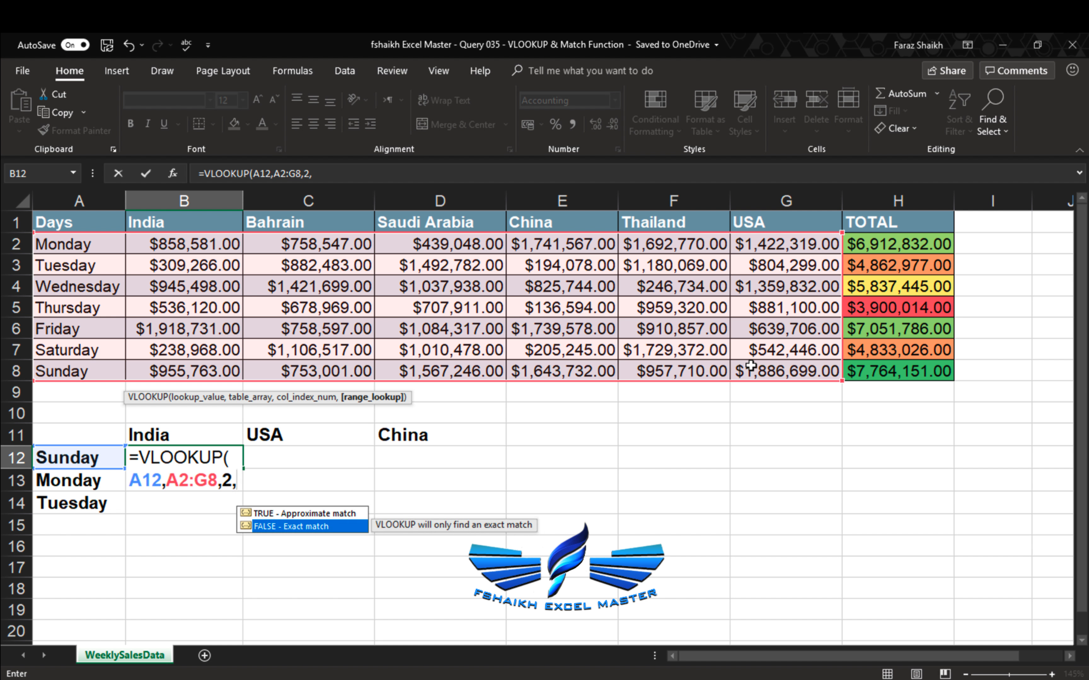
{"action": "key", "text": "Tab"}
{"action": "type", "text": ")"}
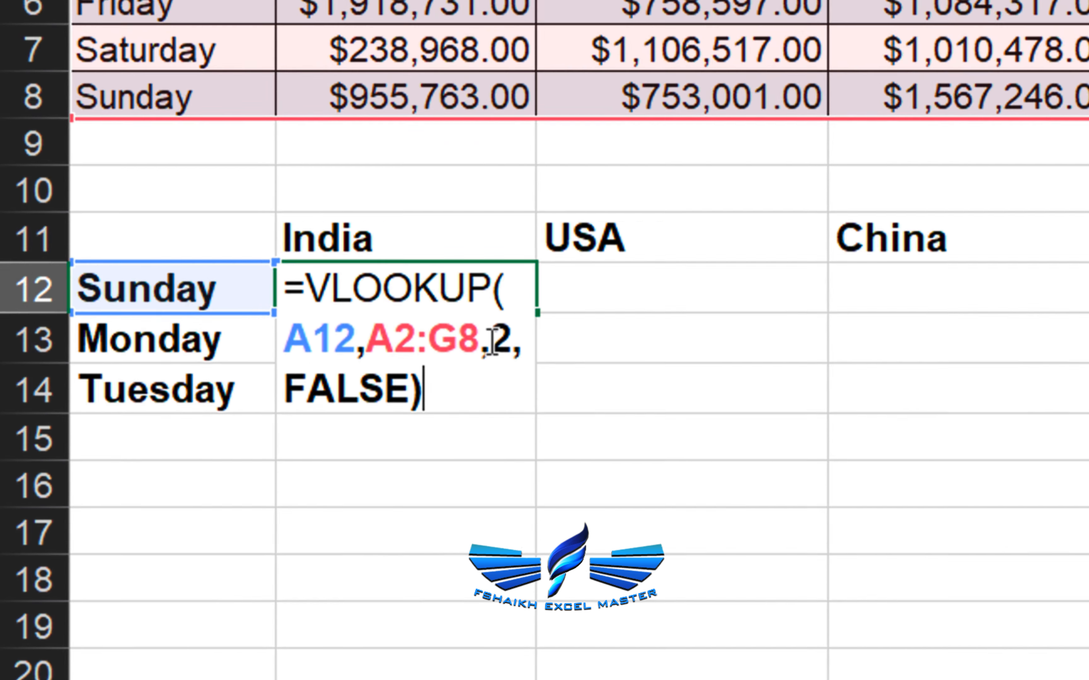
{"action": "left_click", "coordinate": [270, 455]}
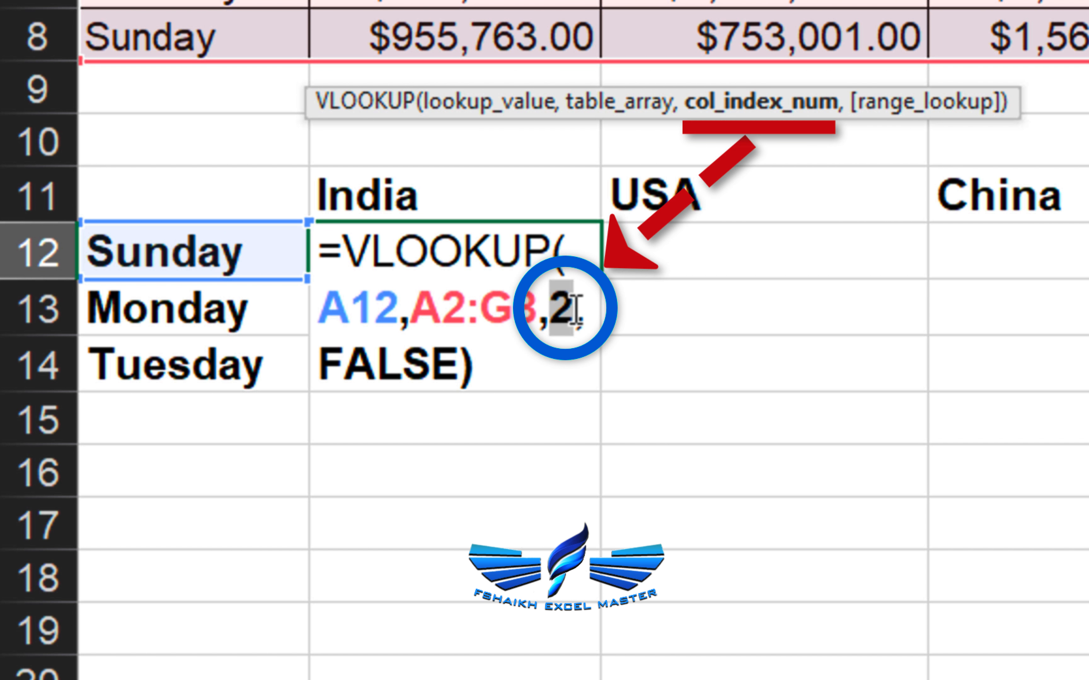
{"action": "left_click", "coordinate": [760, 102]}
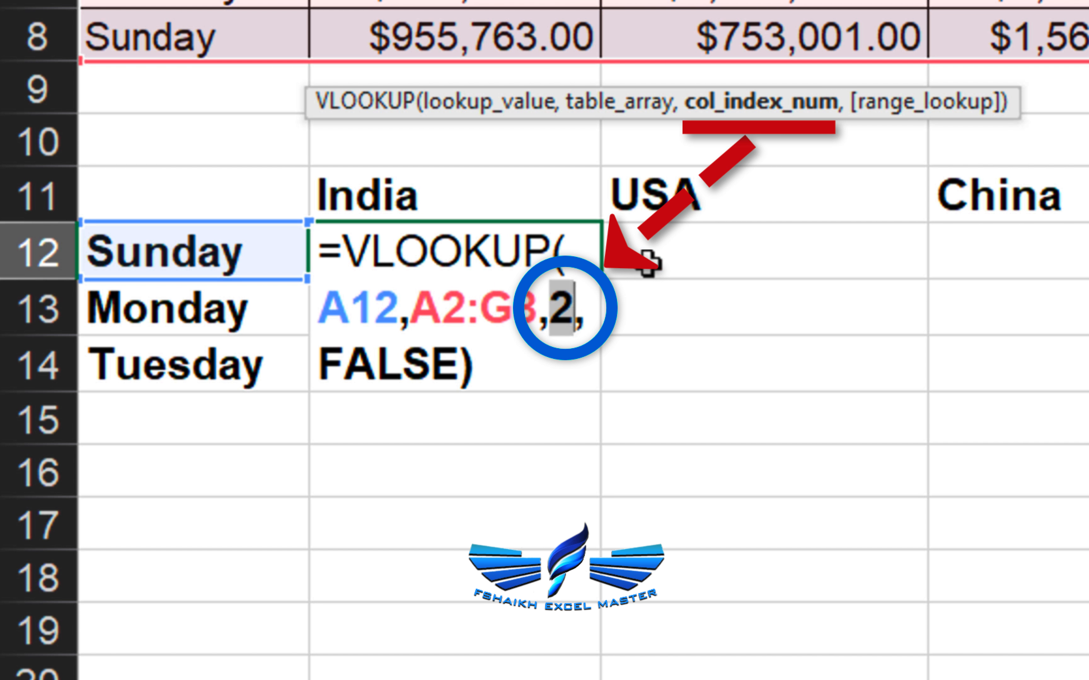
{"action": "left_click", "coordinate": [581, 321]}
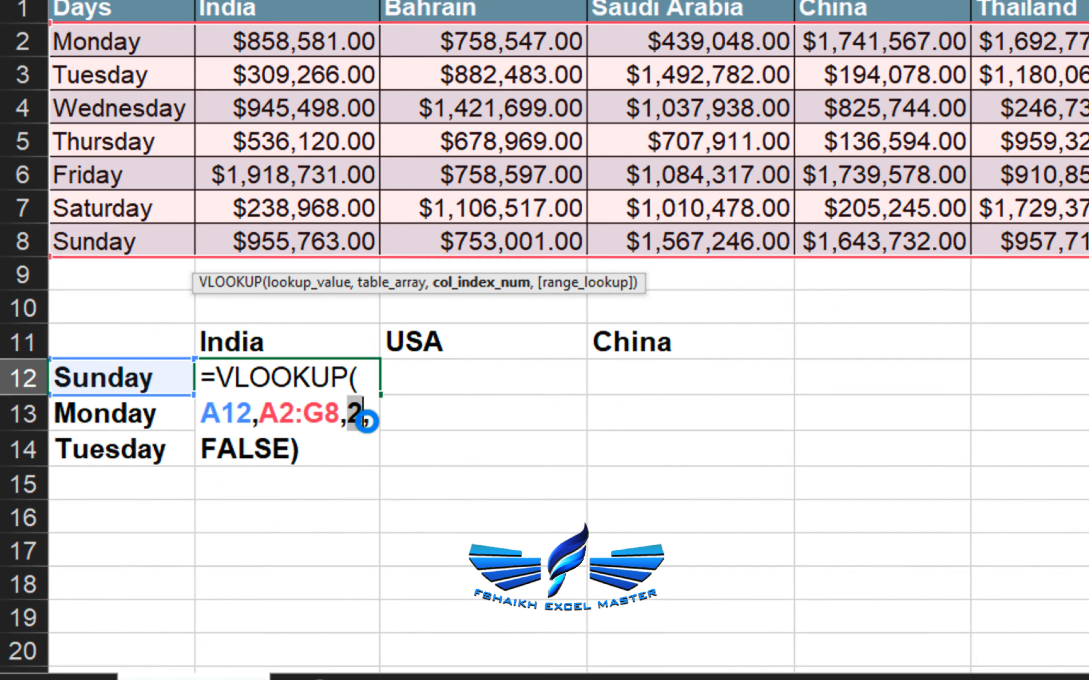
{"action": "key", "text": "ctrl+Return"}
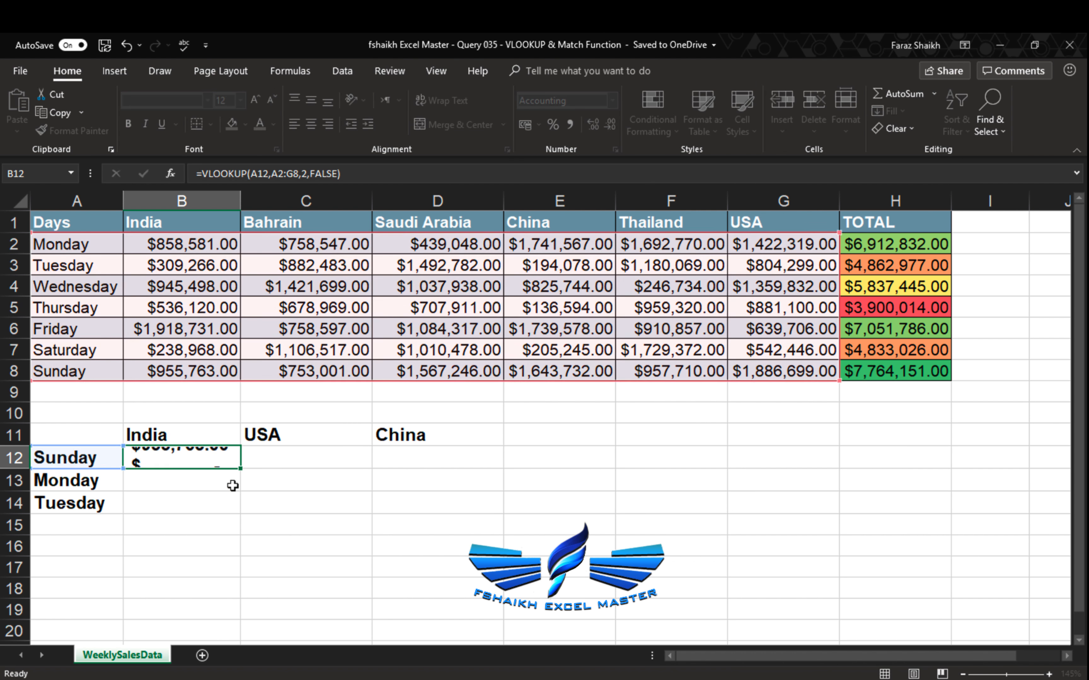
Clear the VLOOKUP formula from cell B12.
{"action": "left_click", "coordinate": [229, 456]}
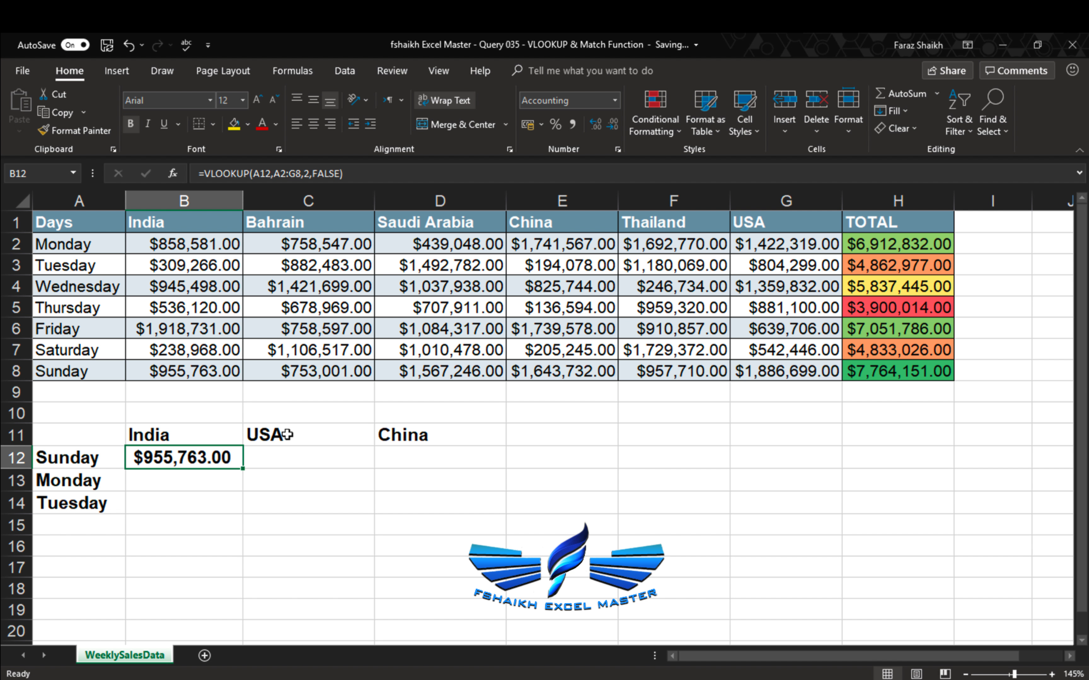
{"action": "double_click", "coordinate": [224, 458]}
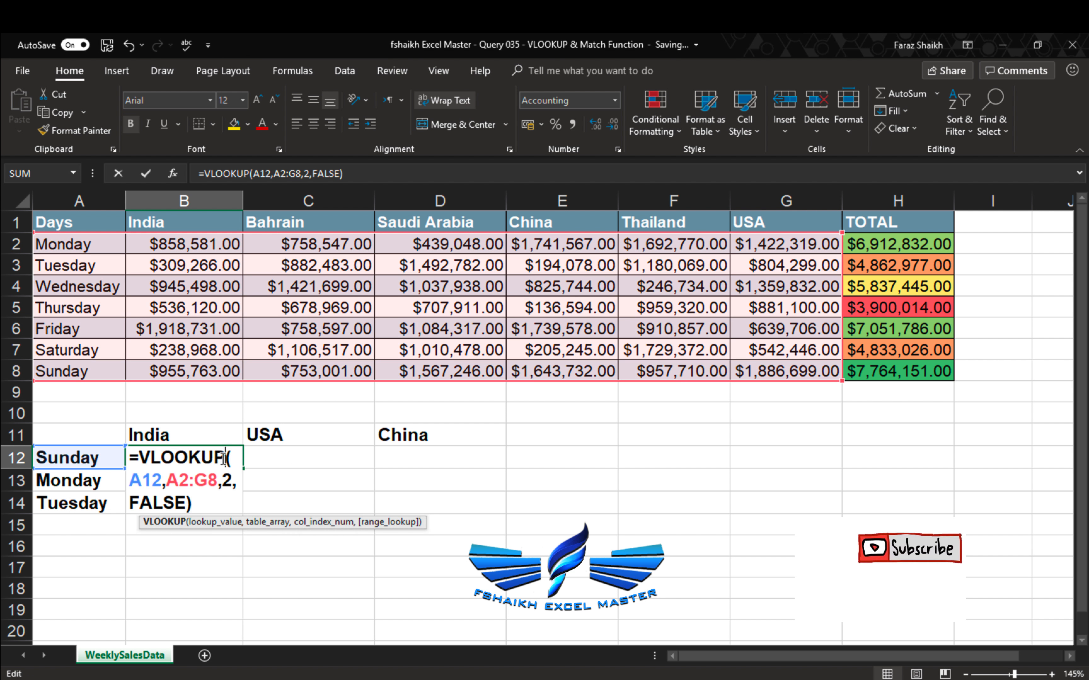
{"action": "key", "text": "Tab"}
{"action": "key", "text": "Left"}
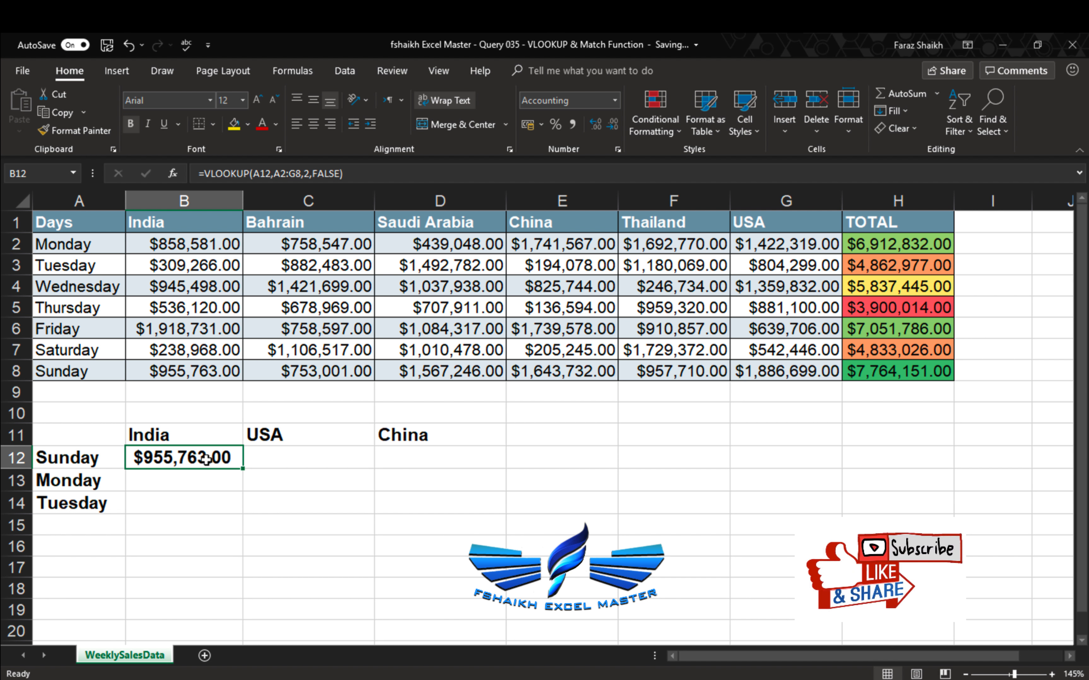
{"action": "key", "text": "BackSpace"}
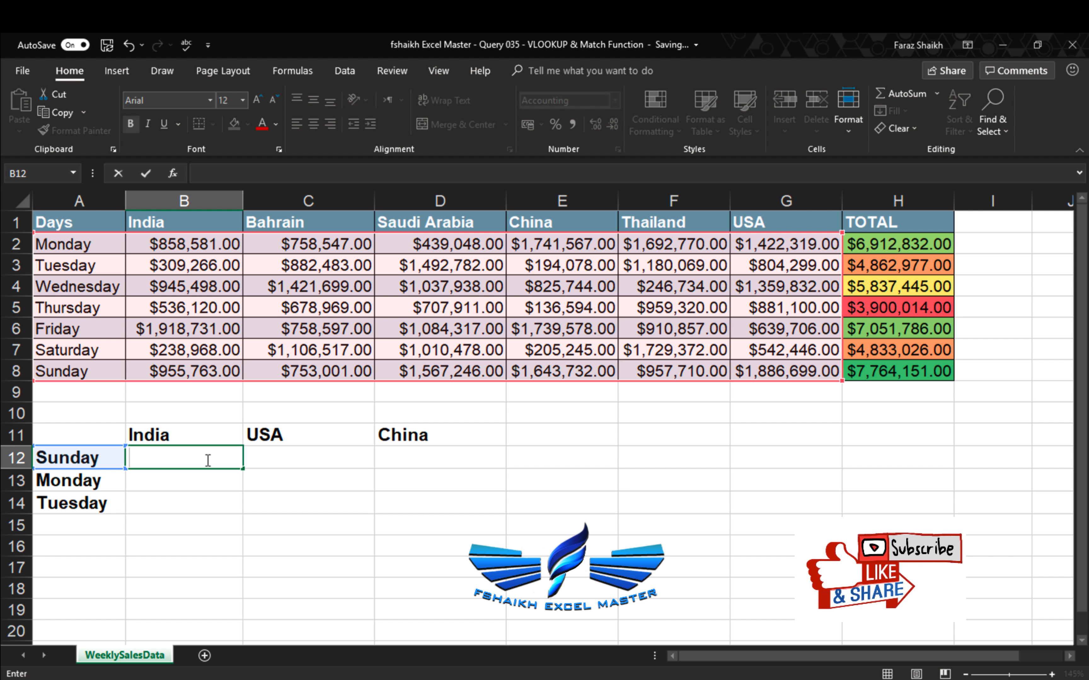
{"action": "key", "text": "Return"}
Start a new VLOOKUP formula in B12 with the column-locked reference $A12 as the lookup value.
{"action": "left_click", "coordinate": [170, 454]}
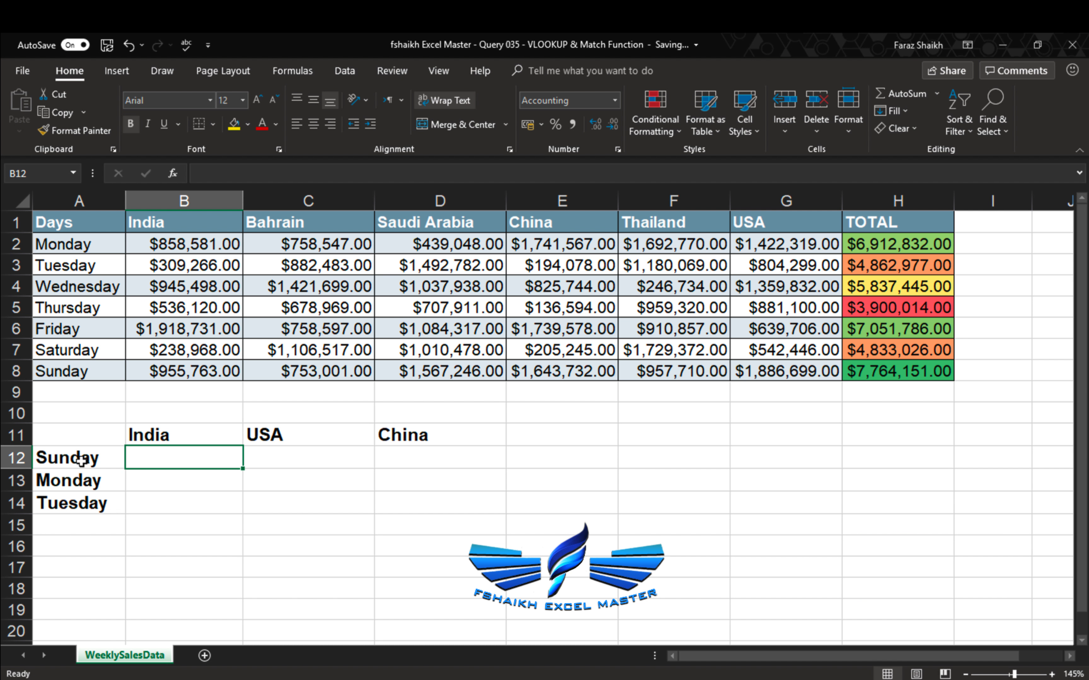
{"action": "type", "text": "=VLOOKUP("}
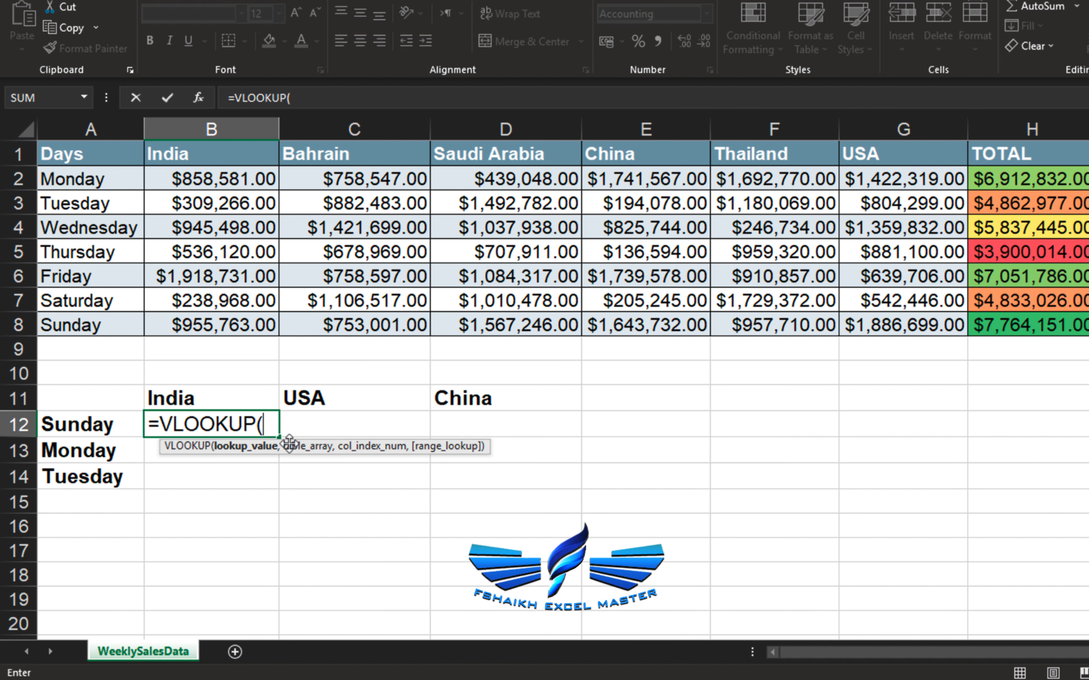
{"action": "left_click_drag", "start_coordinate": [286, 443], "coordinate": [275, 365]}
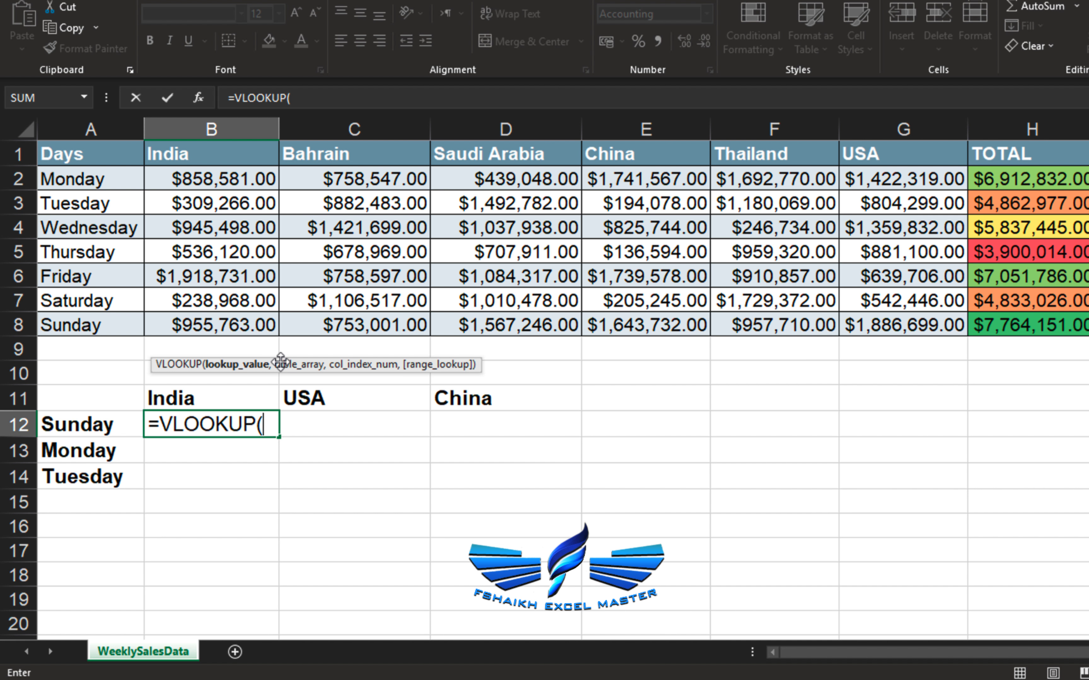
{"action": "left_click", "coordinate": [129, 420]}
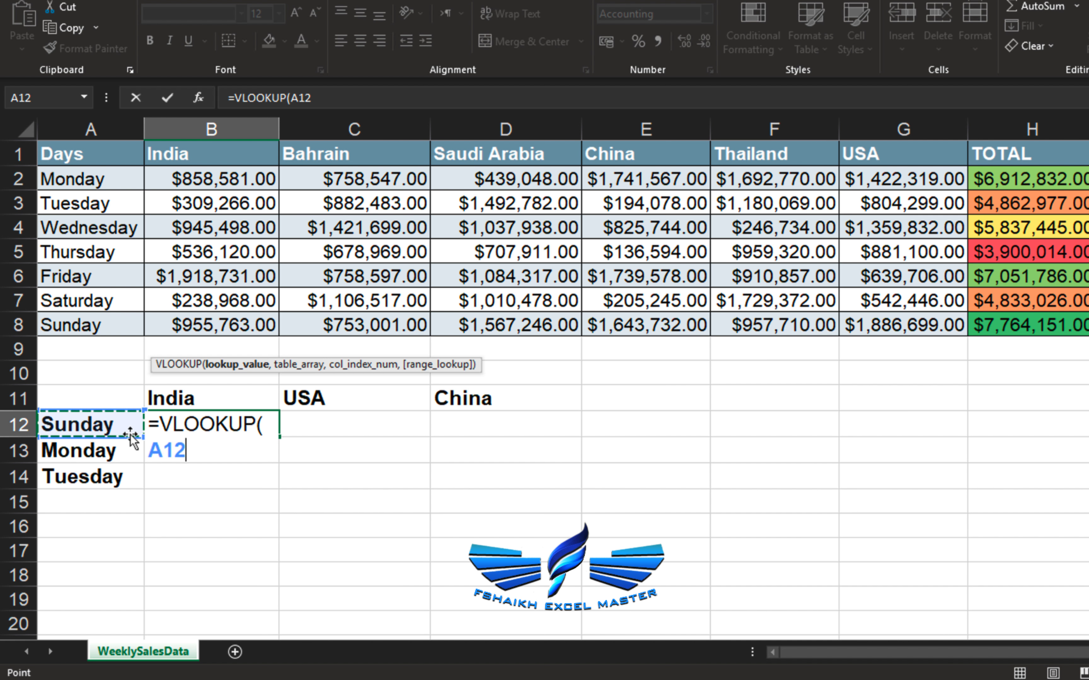
{"action": "key", "text": "F4"}
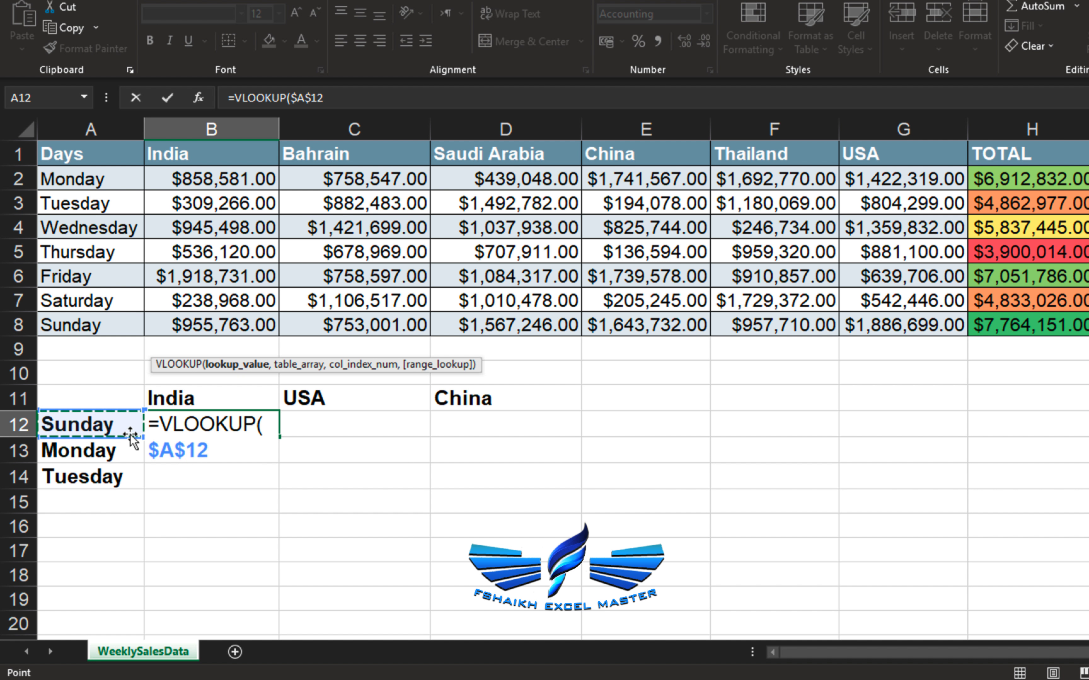
{"action": "key", "text": "F4"}
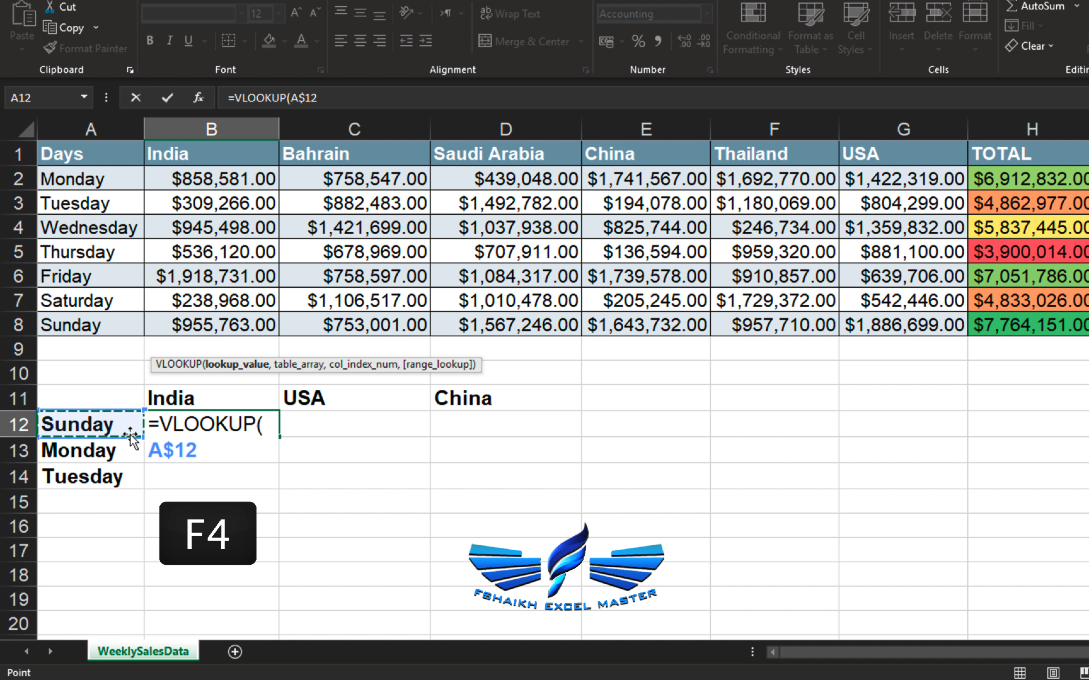
{"action": "key", "text": "F4"}
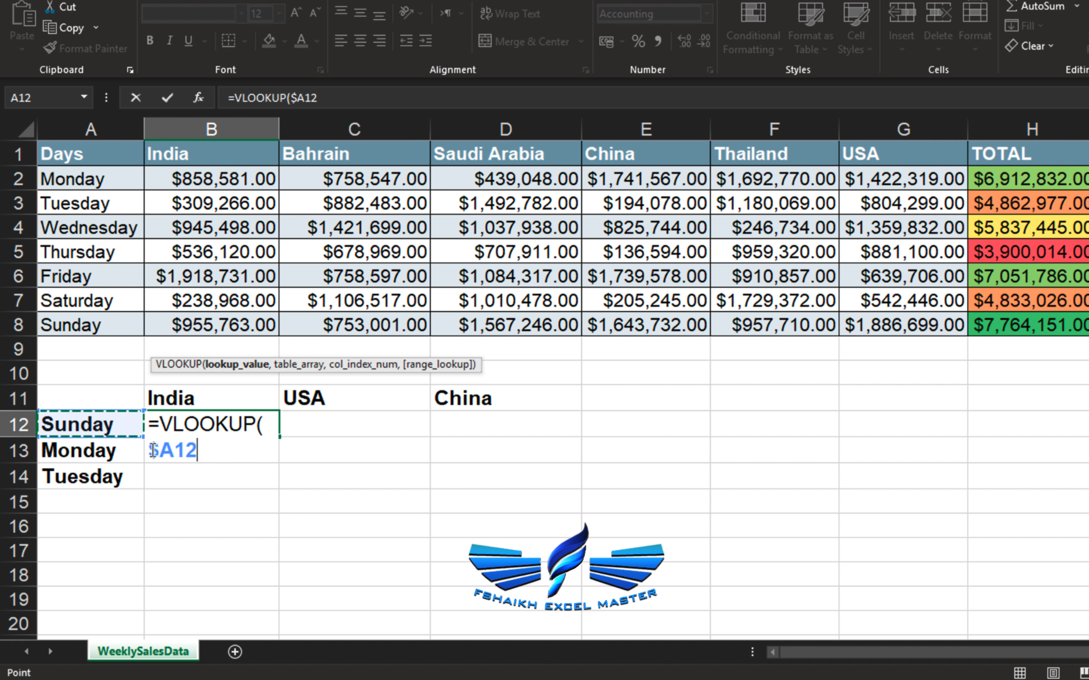
{"action": "type", "text": ","}
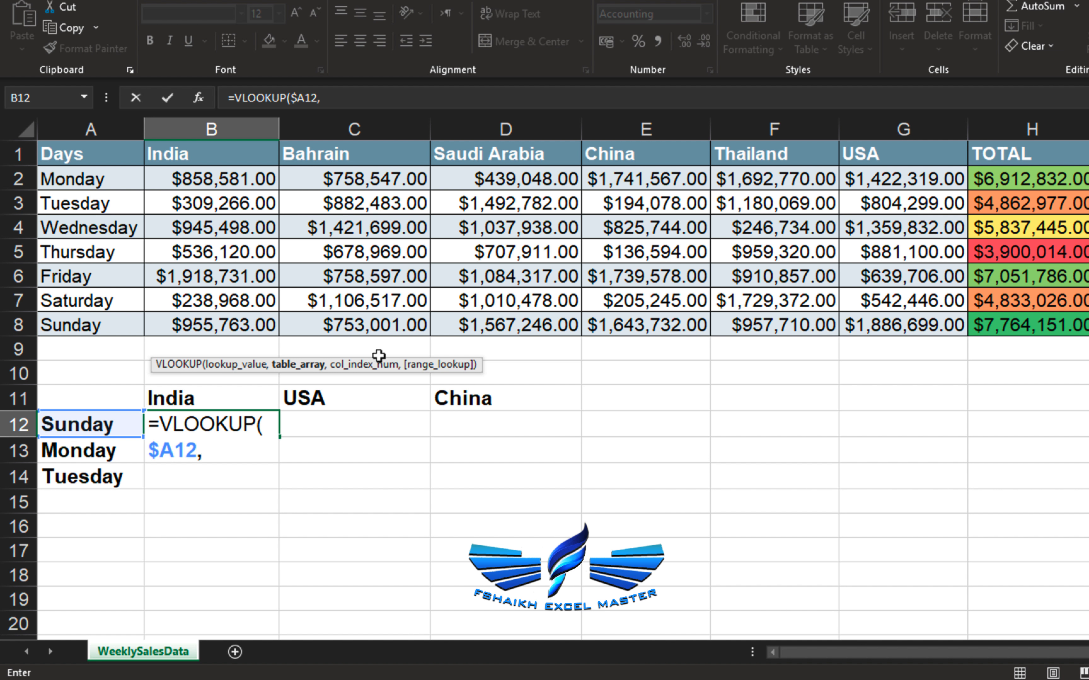
Set the VLOOKUP table array to the absolute range $A$2:$H$8.
{"action": "mouse_move", "coordinate": [87, 177]}
{"action": "left_mouse_down"}
{"action": "mouse_move", "coordinate": [697, 207]}
{"action": "mouse_move", "coordinate": [924, 252]}
{"action": "mouse_move", "coordinate": [945, 324]}
{"action": "mouse_move", "coordinate": [995, 329]}
{"action": "left_mouse_up"}
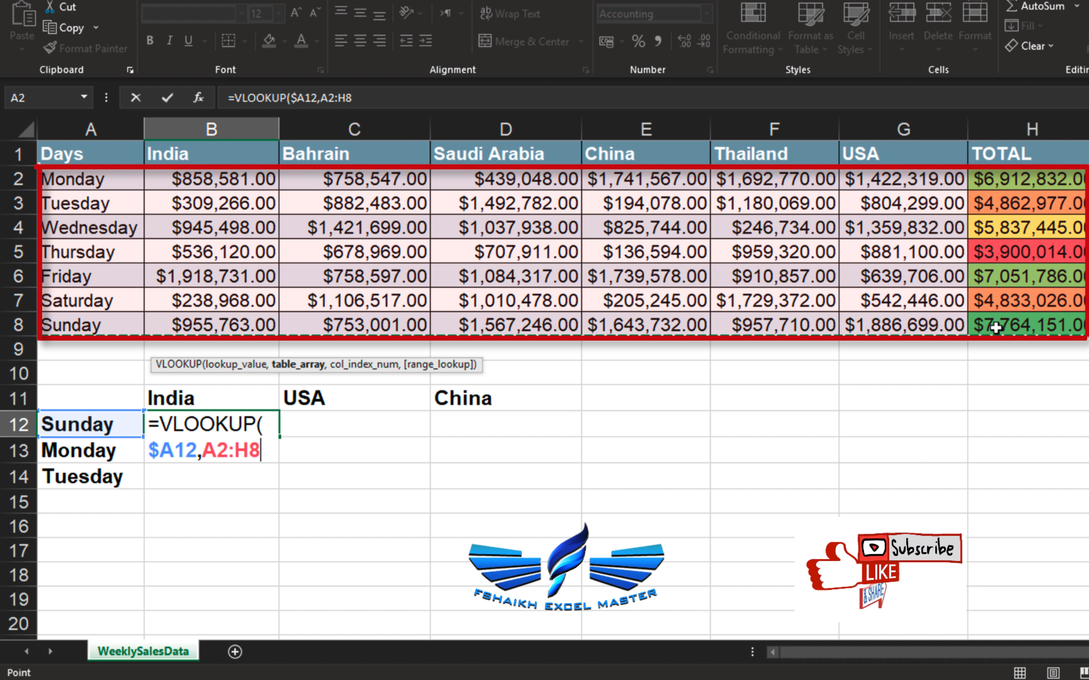
{"action": "key", "text": "F4"}
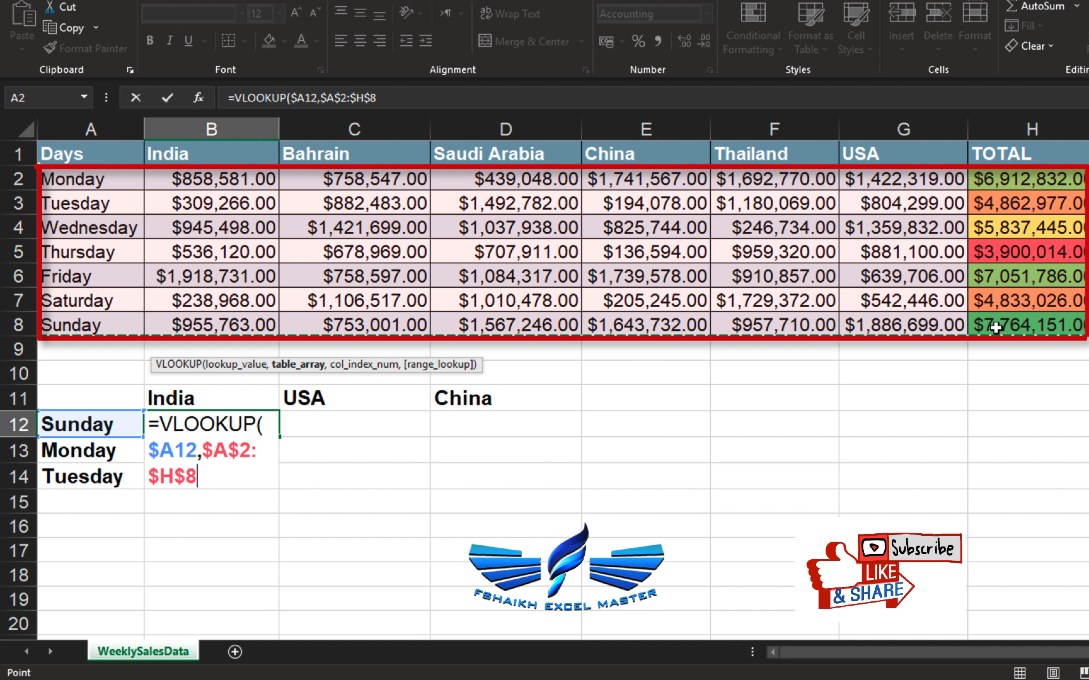
{"action": "type", "text": ","}
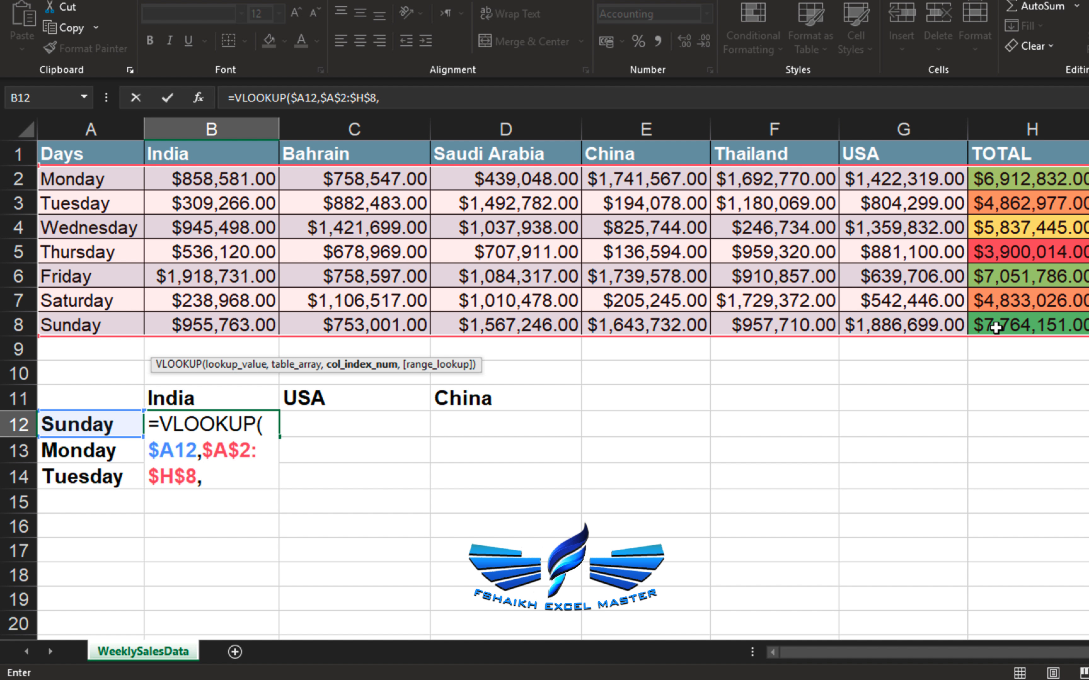
Nest a MATCH function as the column index, with the row-locked reference B$11 as its lookup value.
{"action": "type", "text": "mat"}
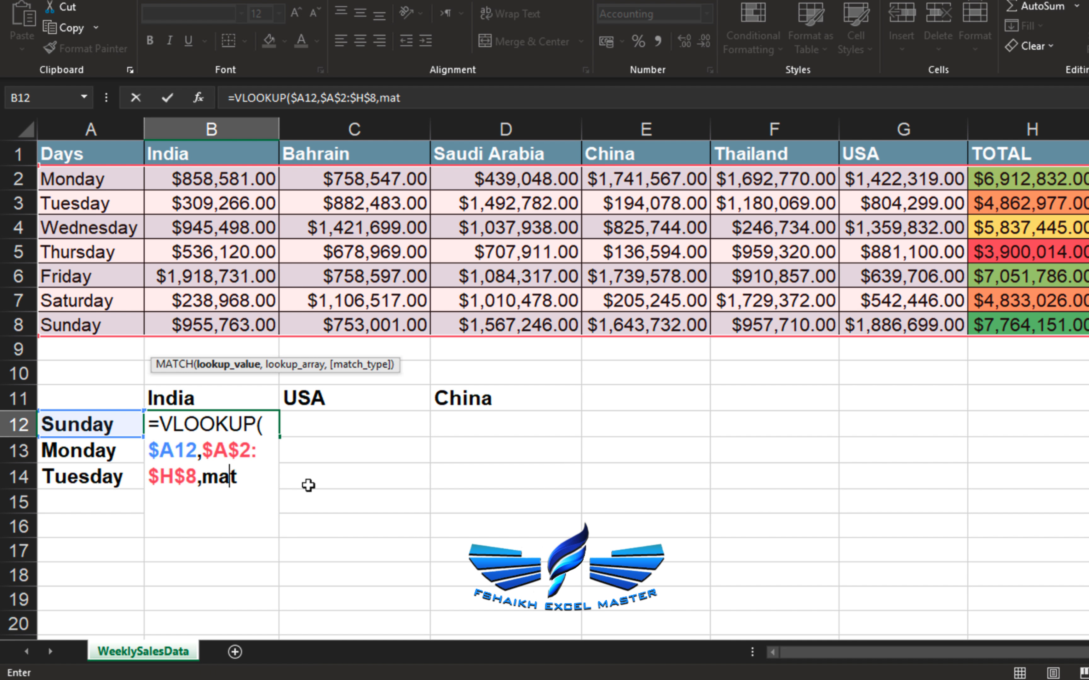
{"action": "key", "text": "Tab"}
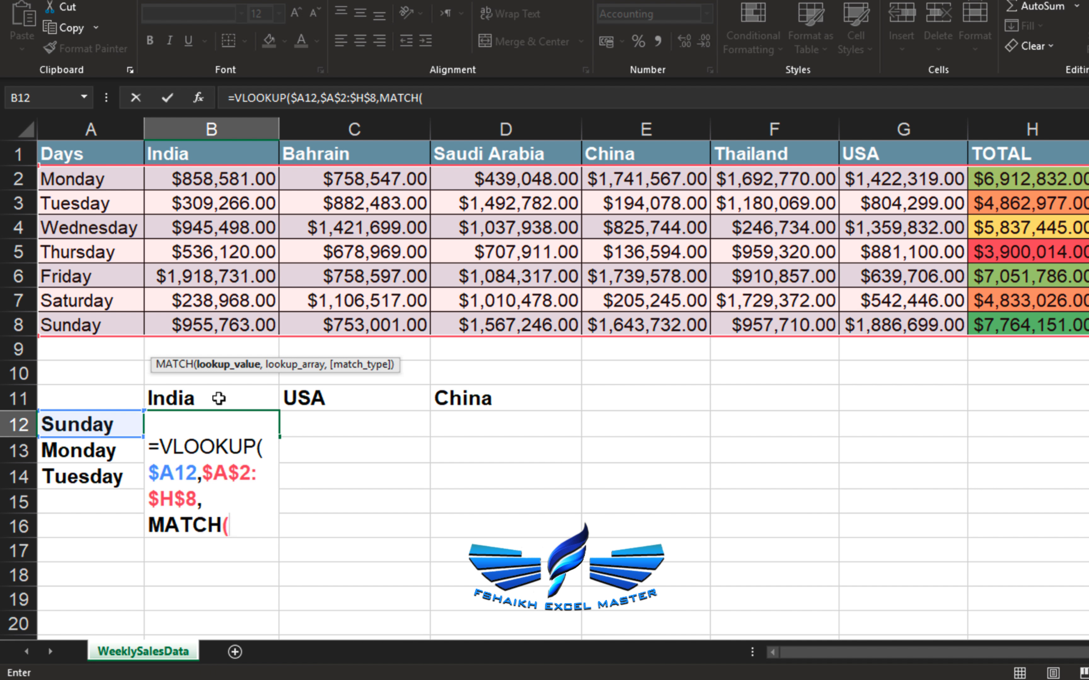
{"action": "left_click", "coordinate": [219, 398]}
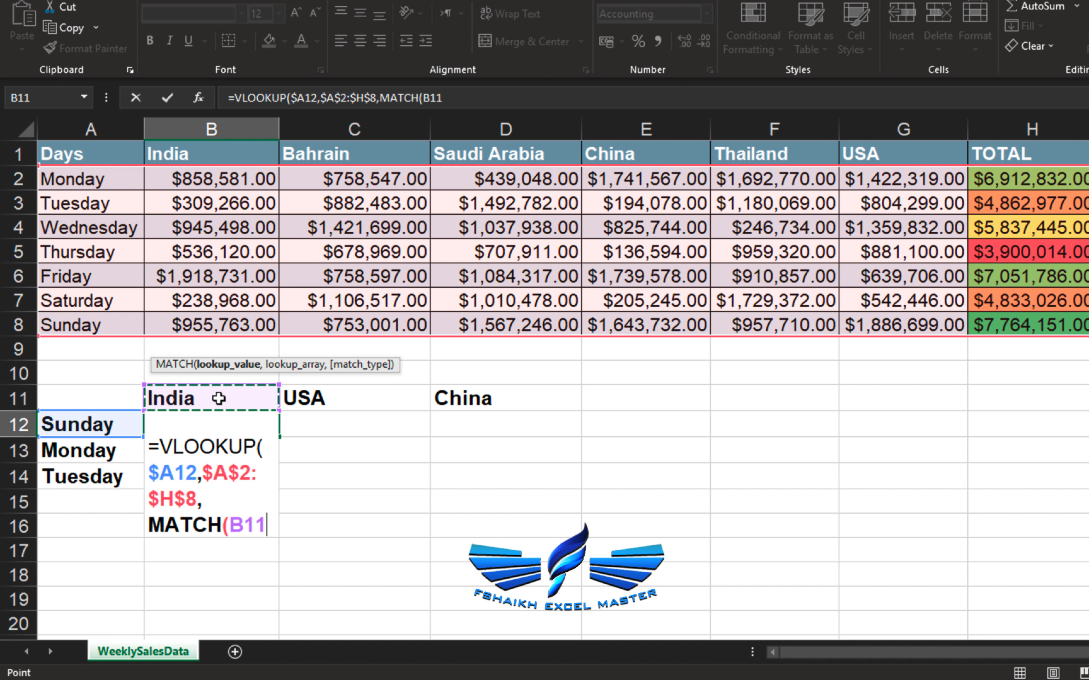
{"action": "key", "text": "F4"}
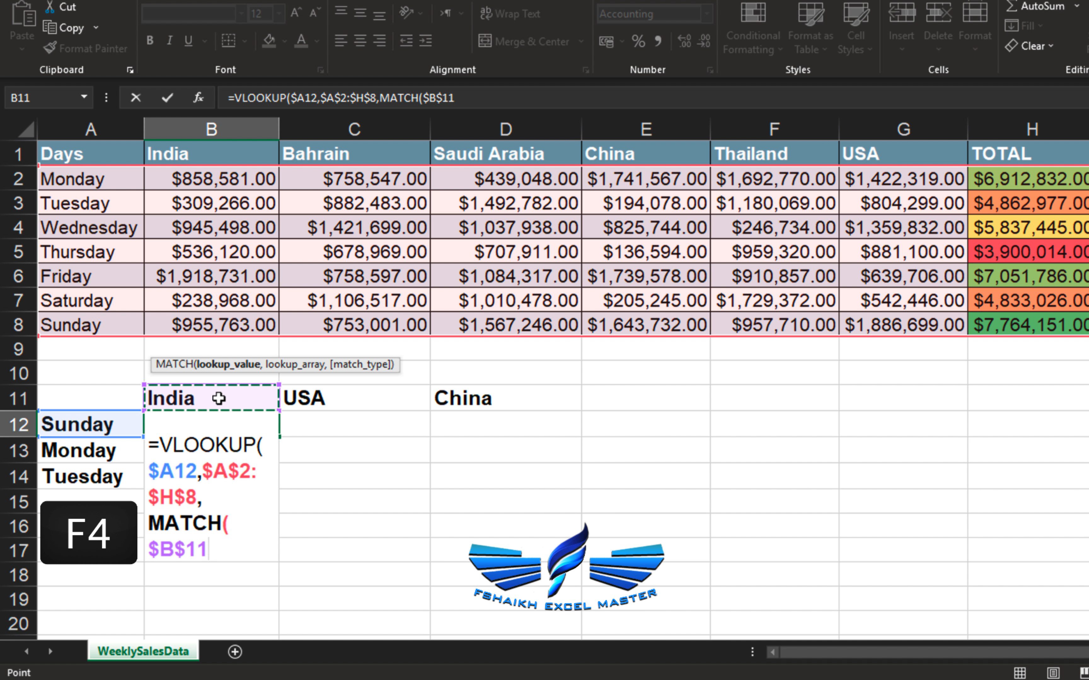
{"action": "key", "text": "F4"}
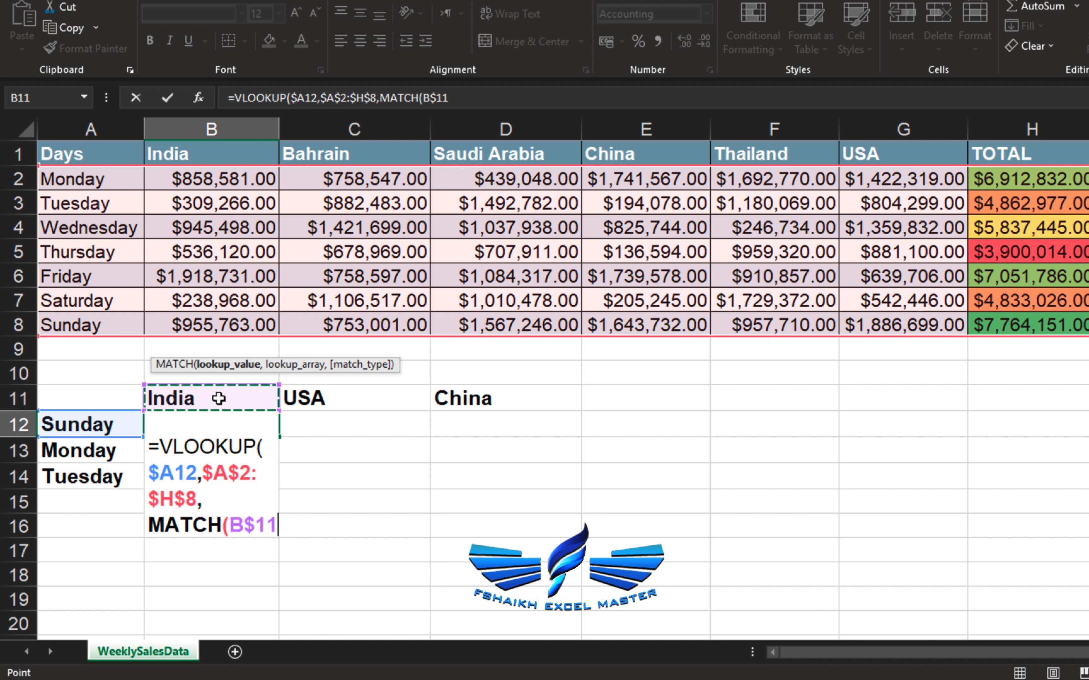
{"action": "type", "text": ","}
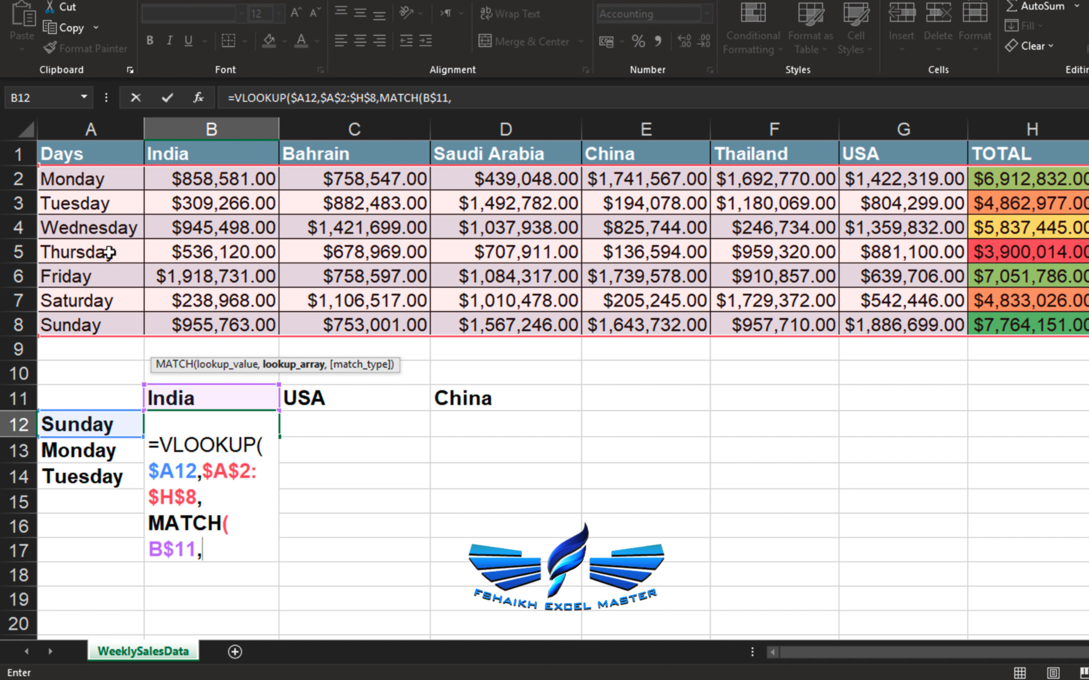
Set the MATCH lookup array to the header row as the absolute range $A$1:$H$1.
{"action": "left_click", "coordinate": [189, 153]}
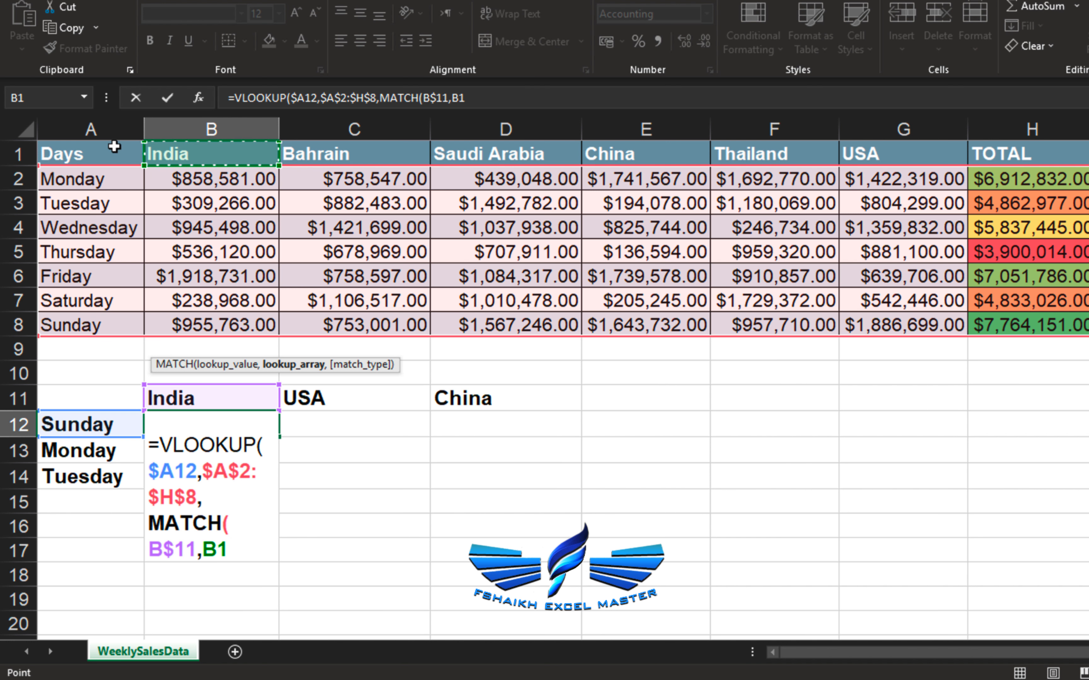
{"action": "left_click_drag", "start_coordinate": [107, 146], "coordinate": [1012, 150]}
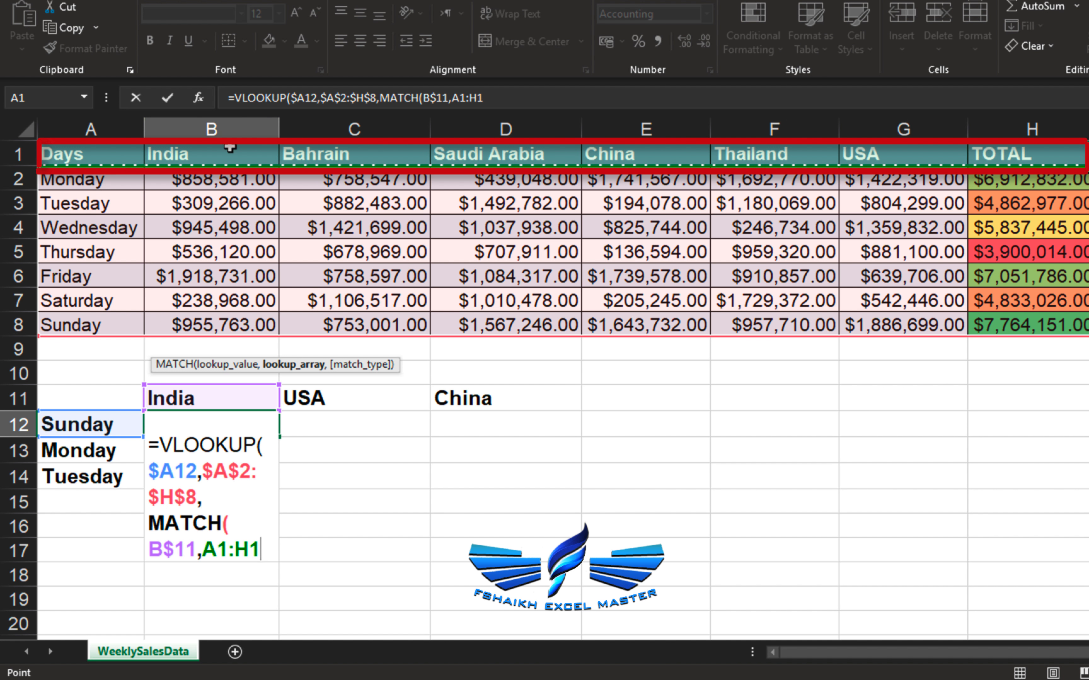
{"action": "left_click", "coordinate": [230, 156]}
{"action": "left_click_drag", "start_coordinate": [232, 157], "coordinate": [988, 138]}
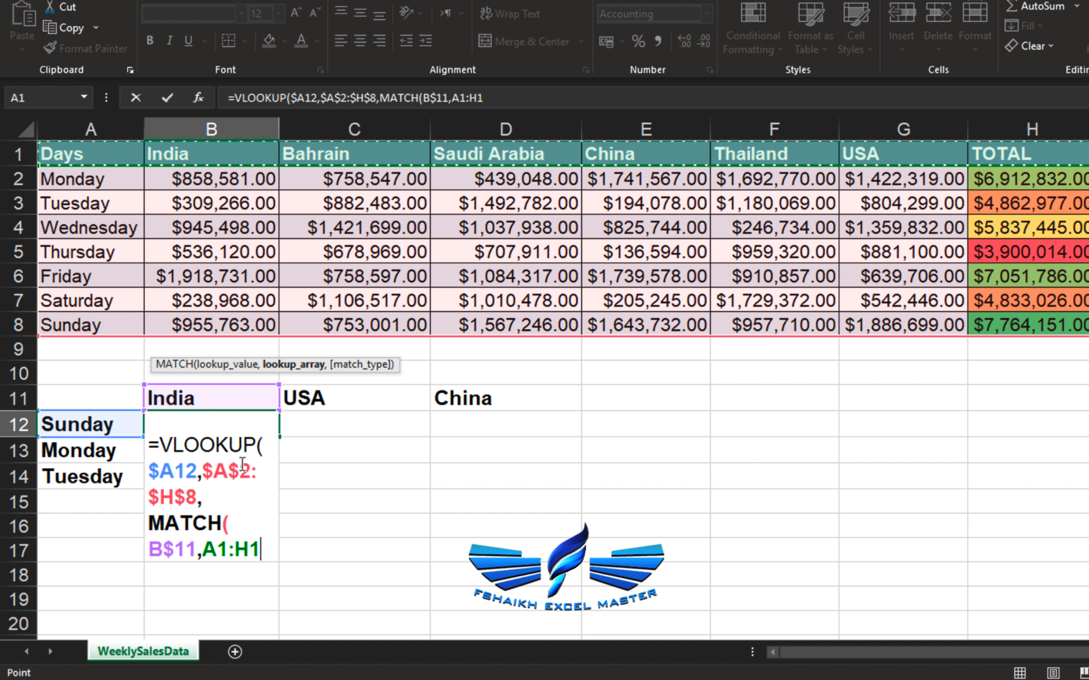
{"action": "key", "text": "F4"}
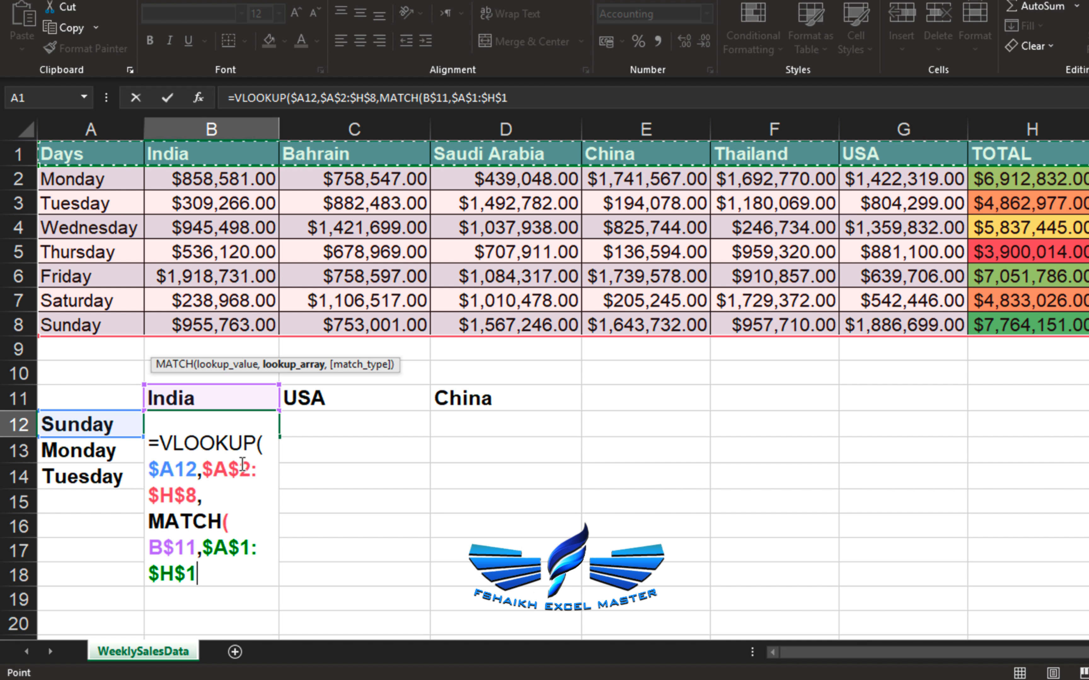
Set the MATCH type to 0 for an exact match, close MATCH, and proceed to the VLOOKUP range_lookup argument.
{"action": "type", "text": ","}
{"action": "key", "text": "Down"}
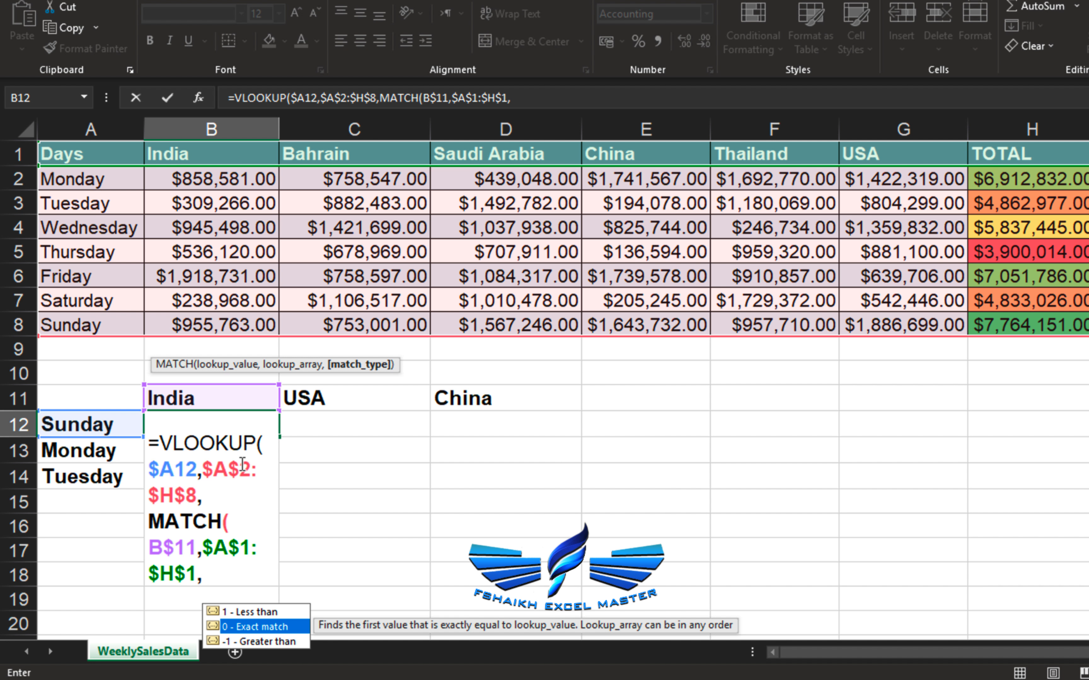
{"action": "key", "text": "Tab"}
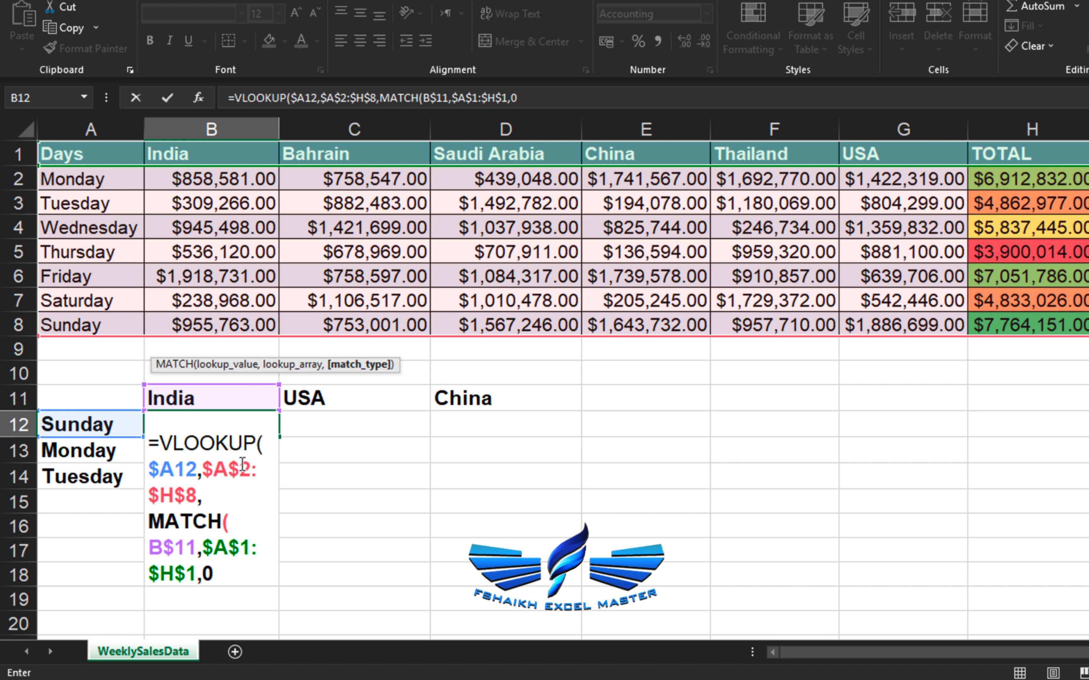
{"action": "type", "text": ")"}
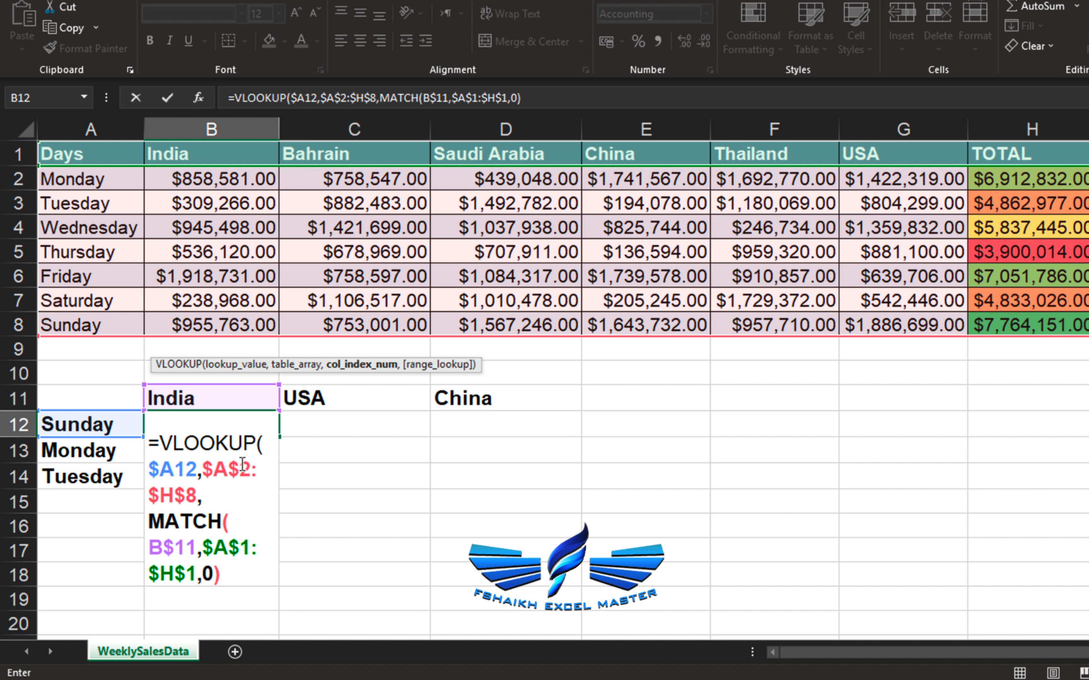
{"action": "type", "text": ","}
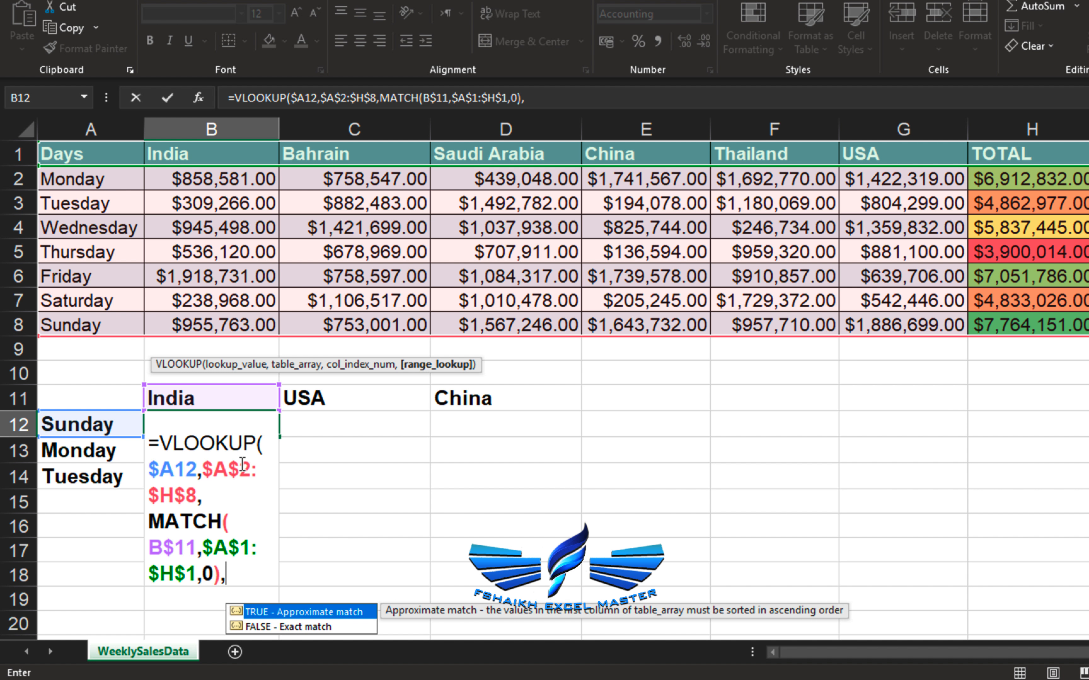
Set the VLOOKUP range_lookup argument to FALSE for an exact match, close the function, and enter the formula in B12.
{"action": "key", "text": "Down"}
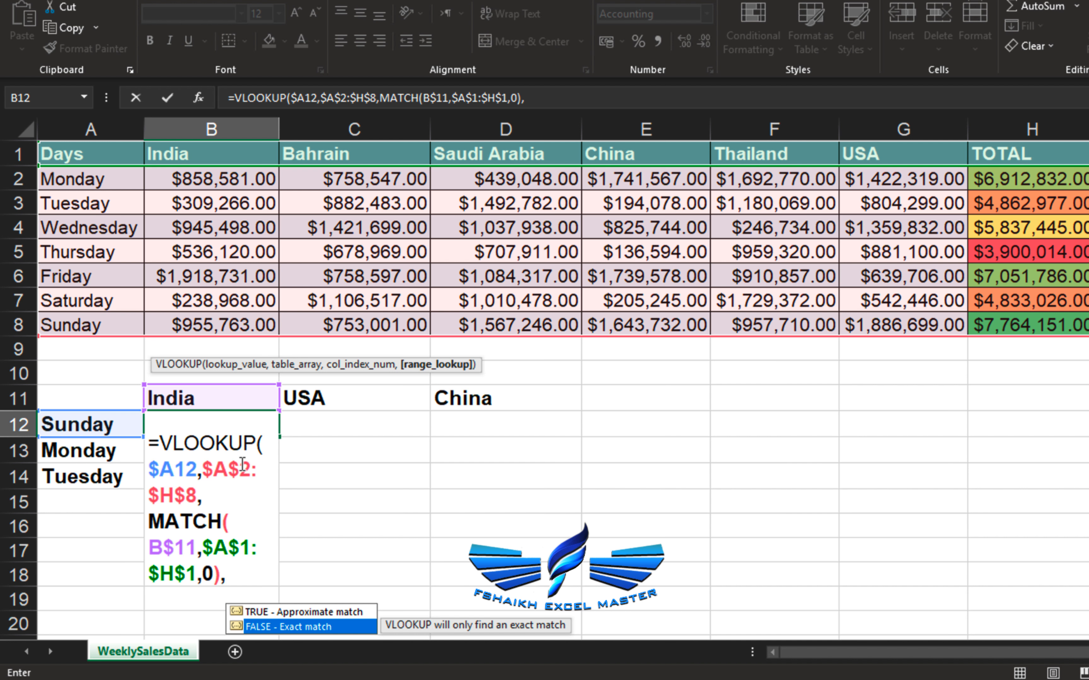
{"action": "key", "text": "Tab"}
{"action": "type", "text": ")"}
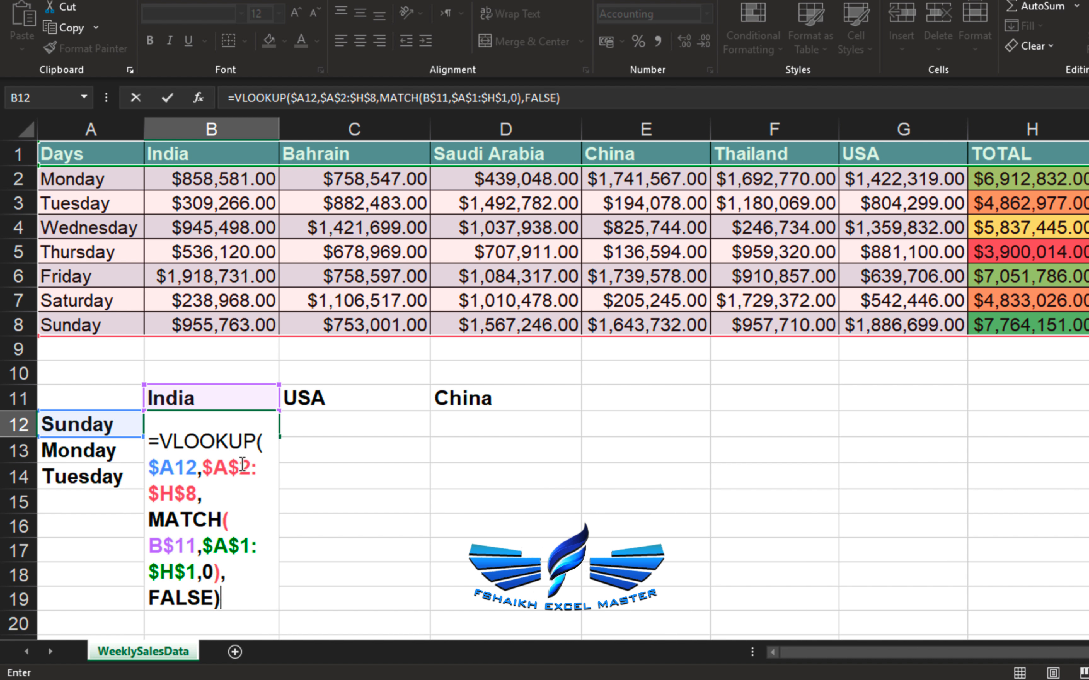
{"action": "key", "text": "Return"}
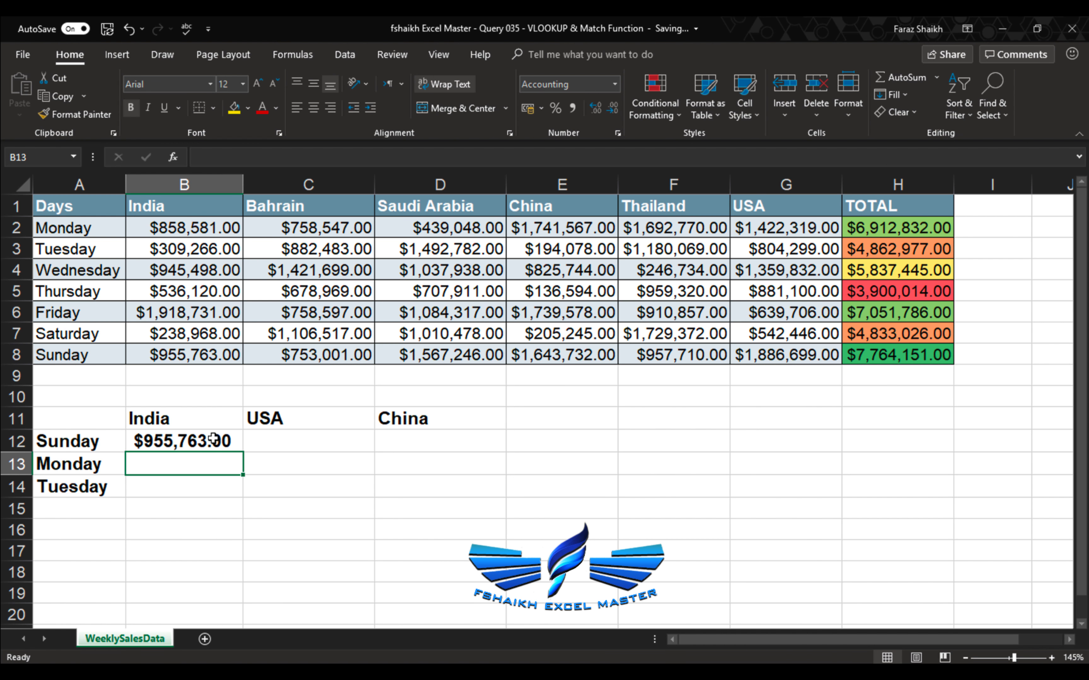
Fill the B12 formula across to D12 and down to row 14, covering B12:D14.
{"action": "left_click", "coordinate": [213, 439]}
{"action": "left_click_drag", "start_coordinate": [243, 452], "coordinate": [456, 500]}
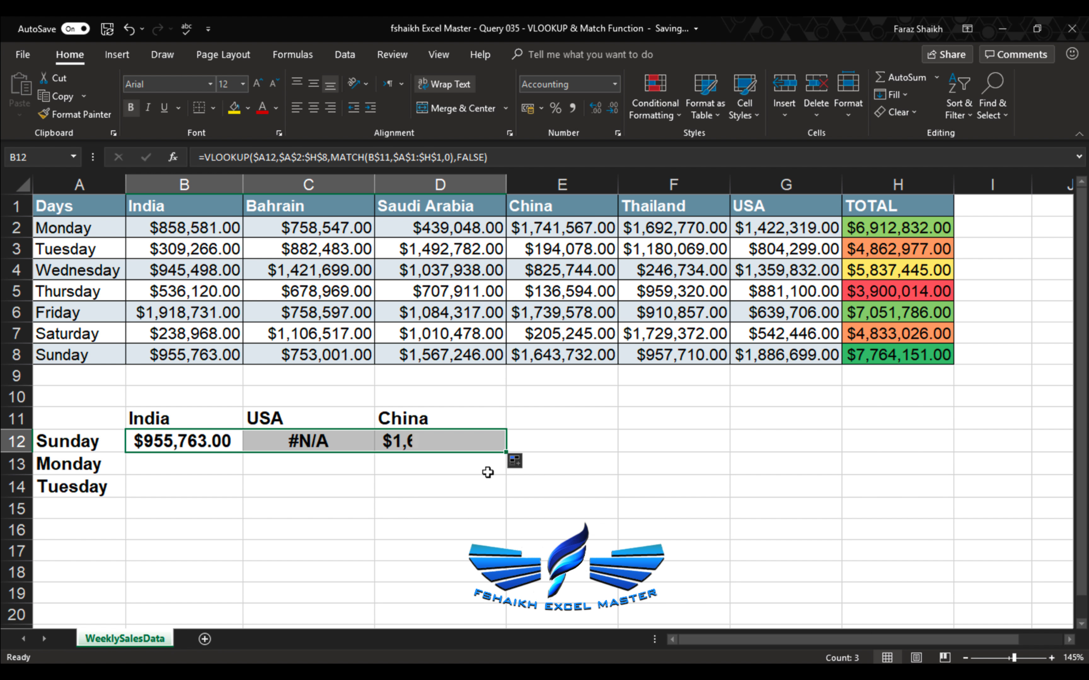
{"action": "double_click", "coordinate": [504, 451]}
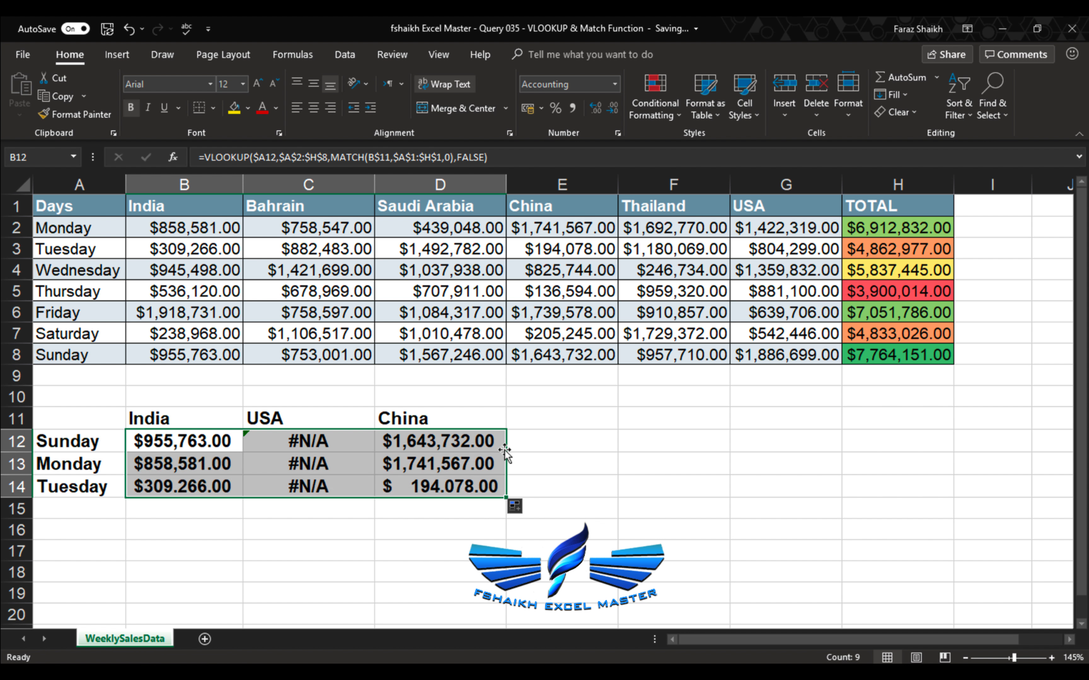
Compare the lookup cells in row 12 and delete the trailing space after USA in header cell C11.
{"action": "left_click", "coordinate": [335, 448]}
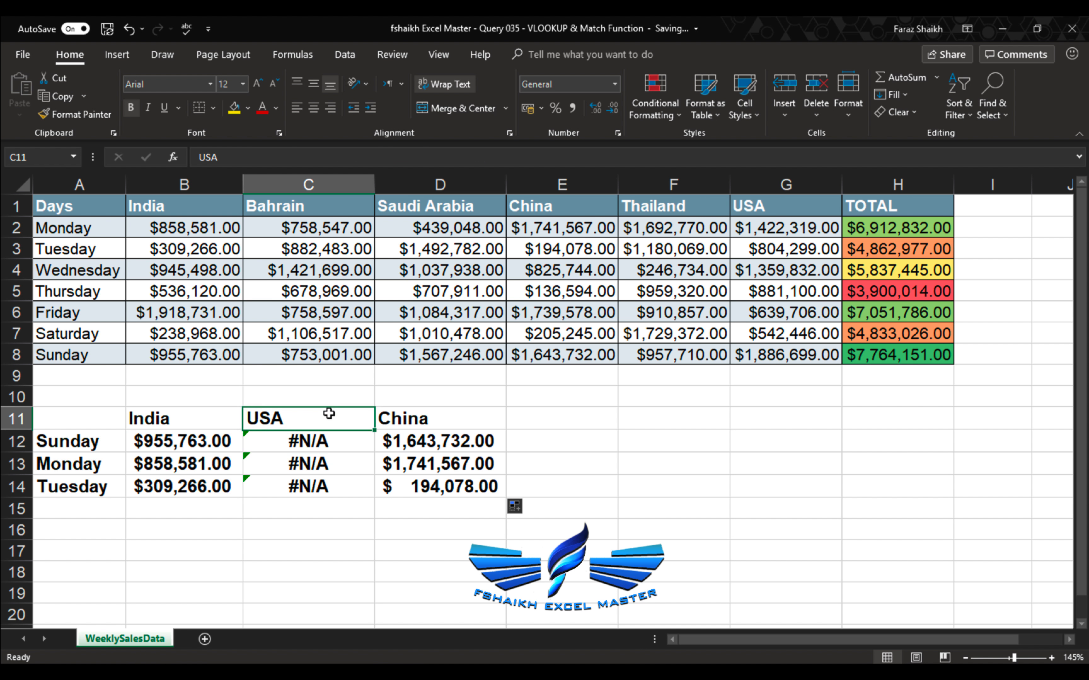
{"action": "left_click", "coordinate": [315, 419]}
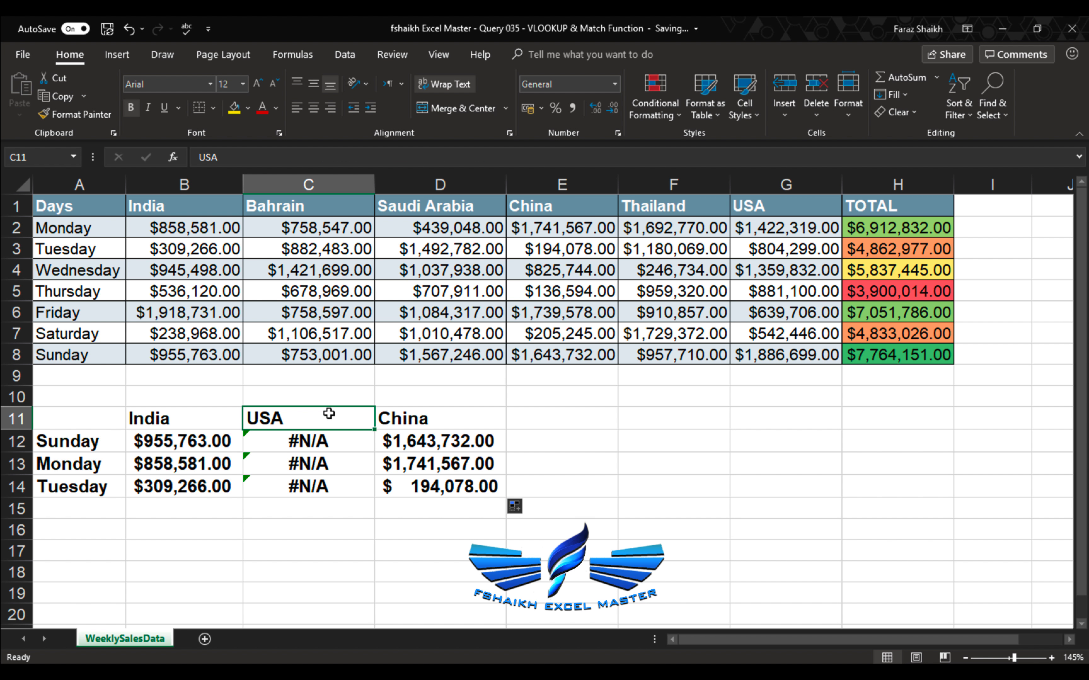
{"action": "left_click", "coordinate": [314, 439]}
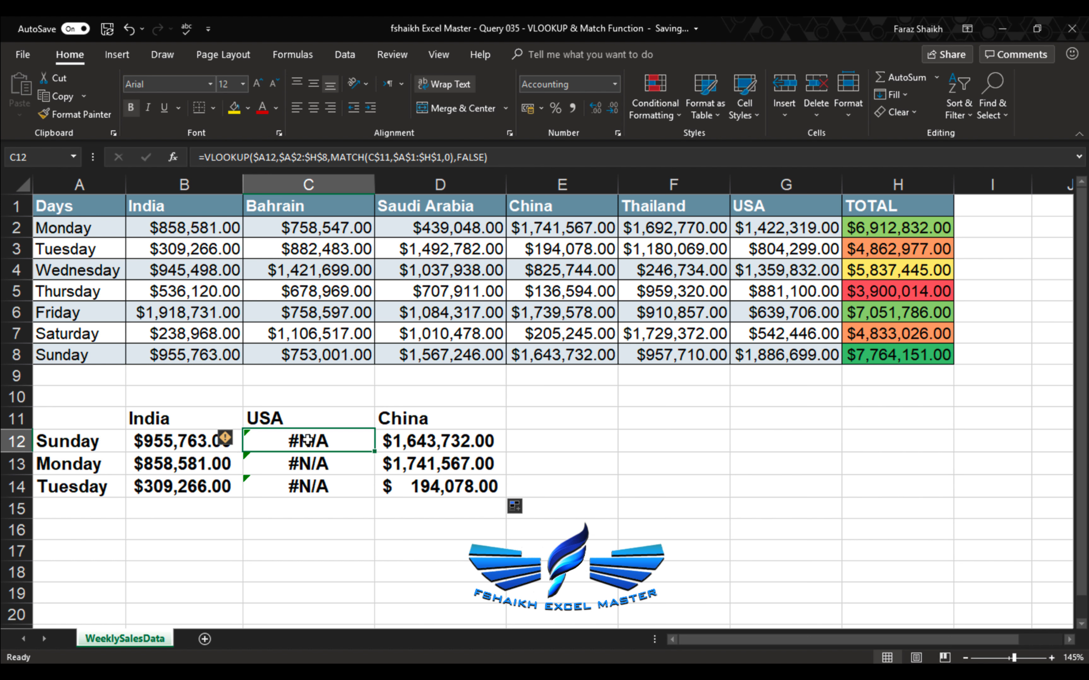
{"action": "left_click", "coordinate": [166, 441]}
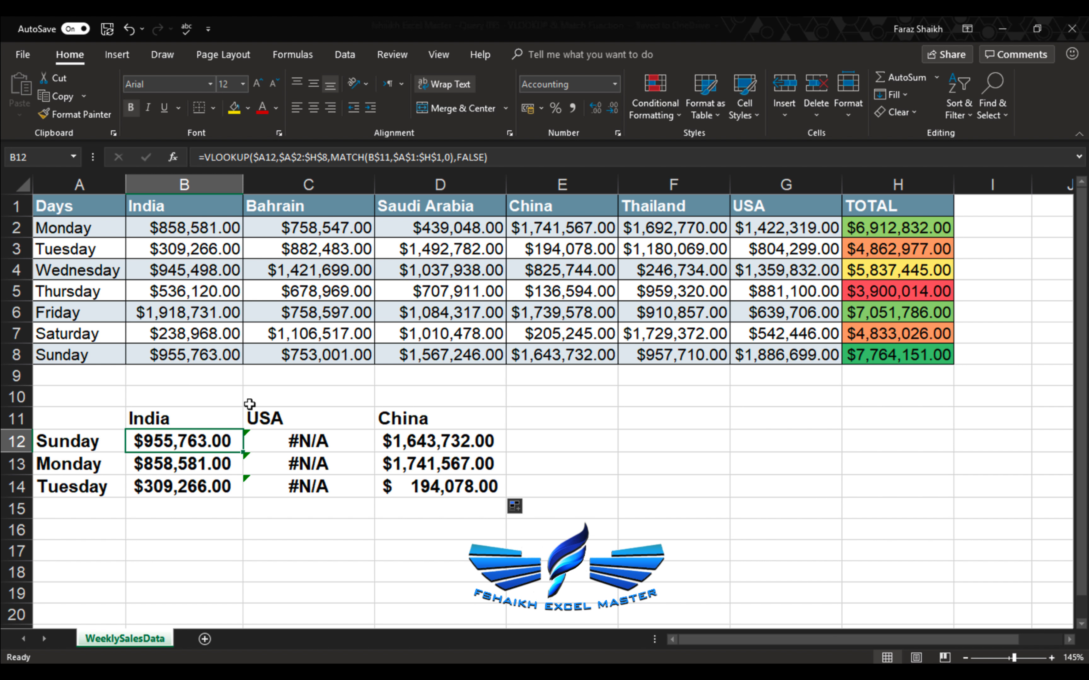
{"action": "left_click", "coordinate": [411, 444]}
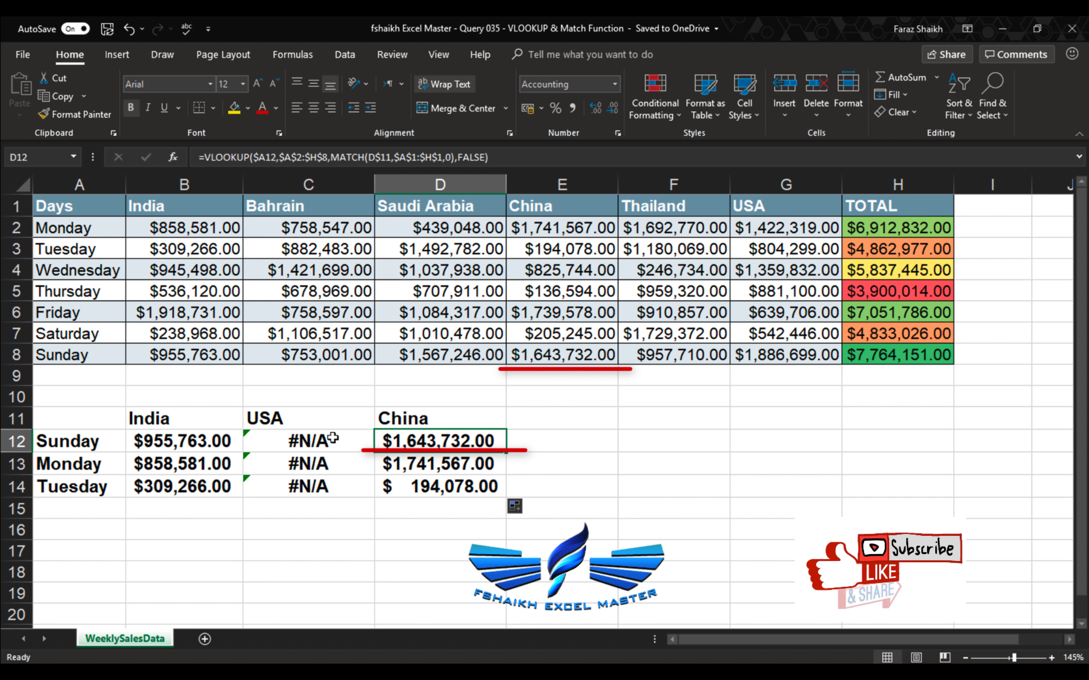
{"action": "left_click", "coordinate": [303, 403]}
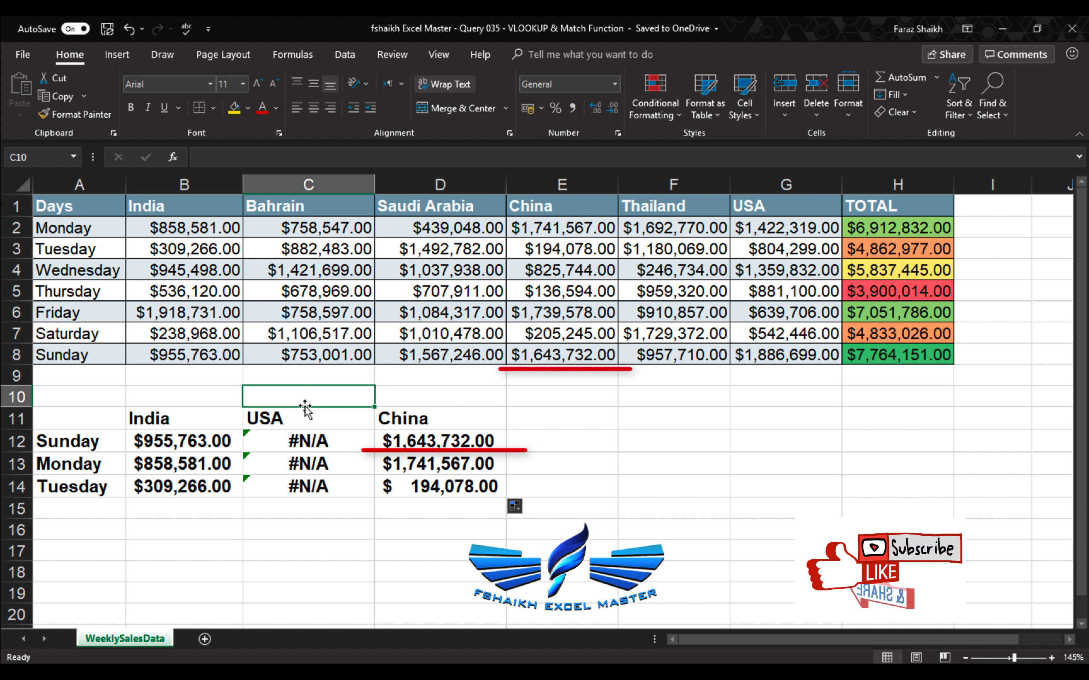
{"action": "left_click", "coordinate": [299, 422]}
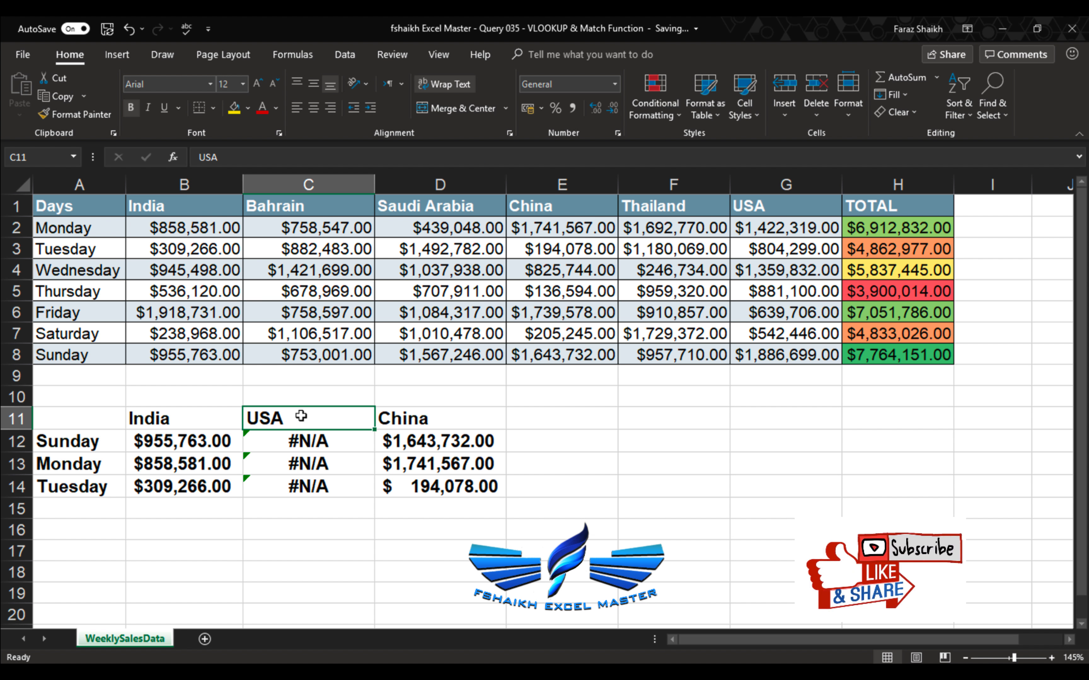
{"action": "double_click", "coordinate": [301, 416]}
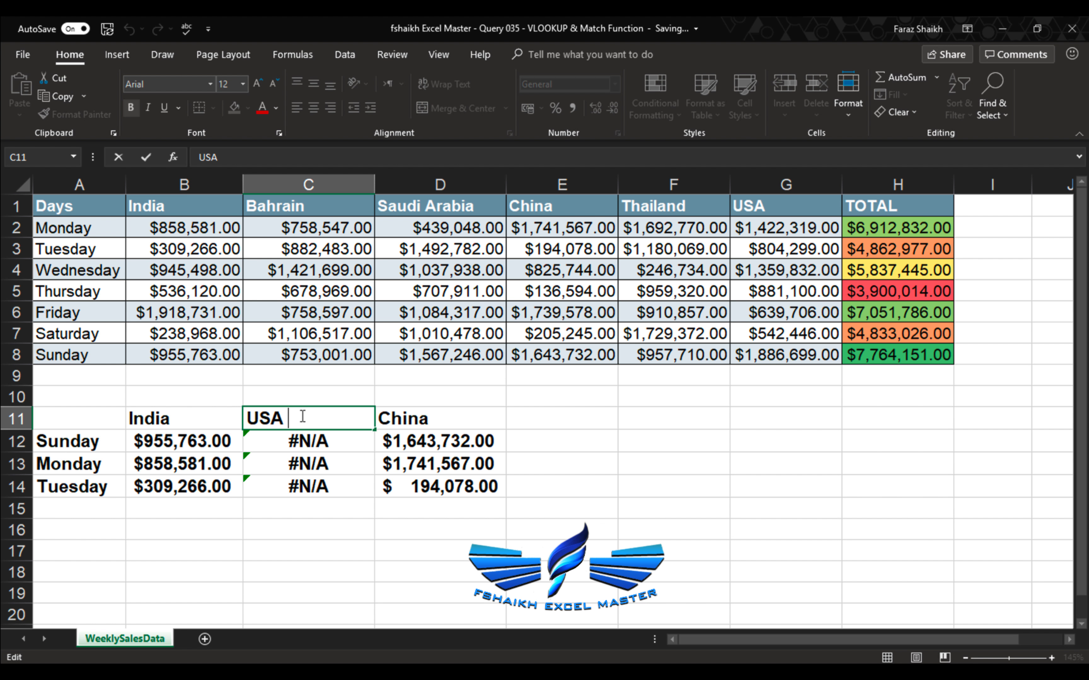
{"action": "key", "text": "BackSpace"}
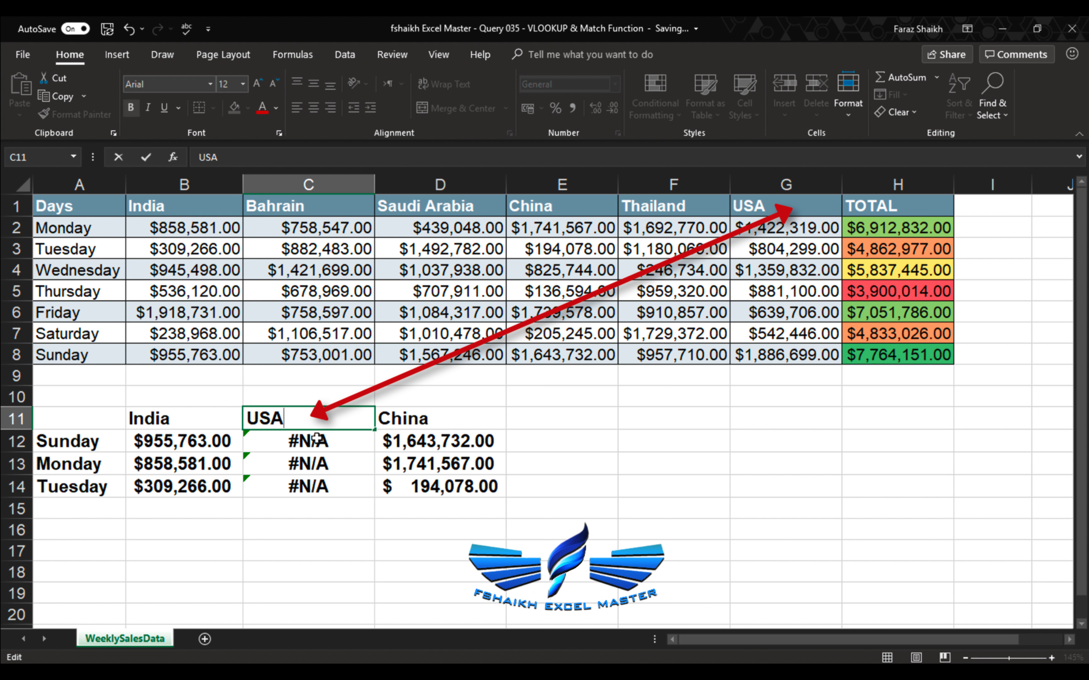
{"action": "key", "text": "Return"}
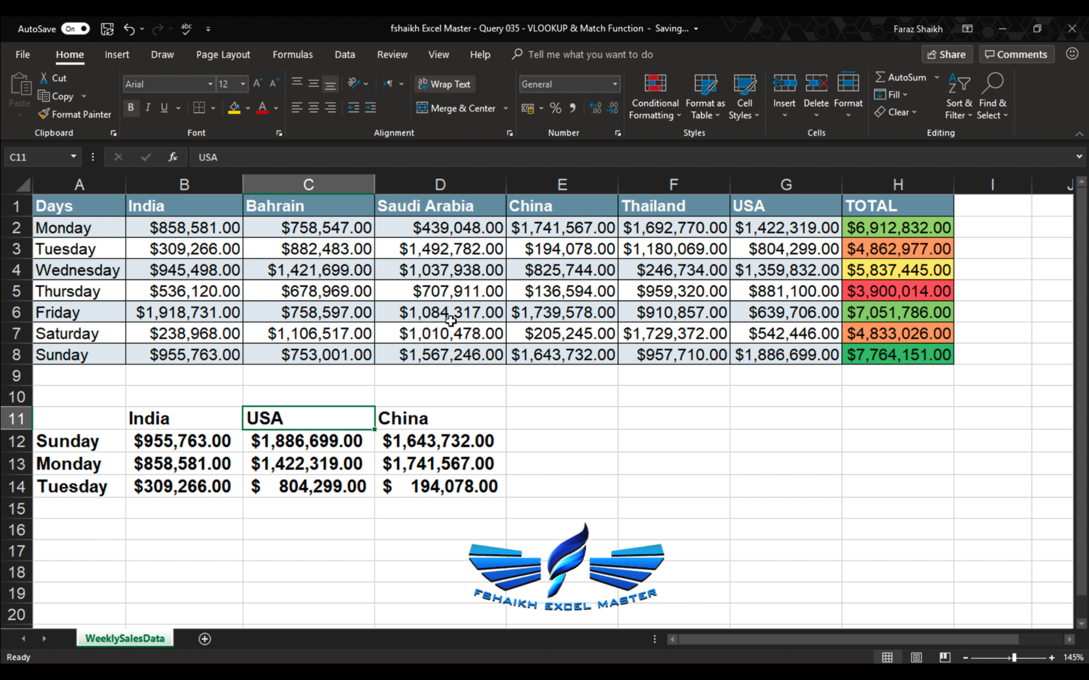
Check the USA heading in G1 for extra spaces, and test the lookup with and without a trailing space in C11.
{"action": "double_click", "coordinate": [772, 208]}
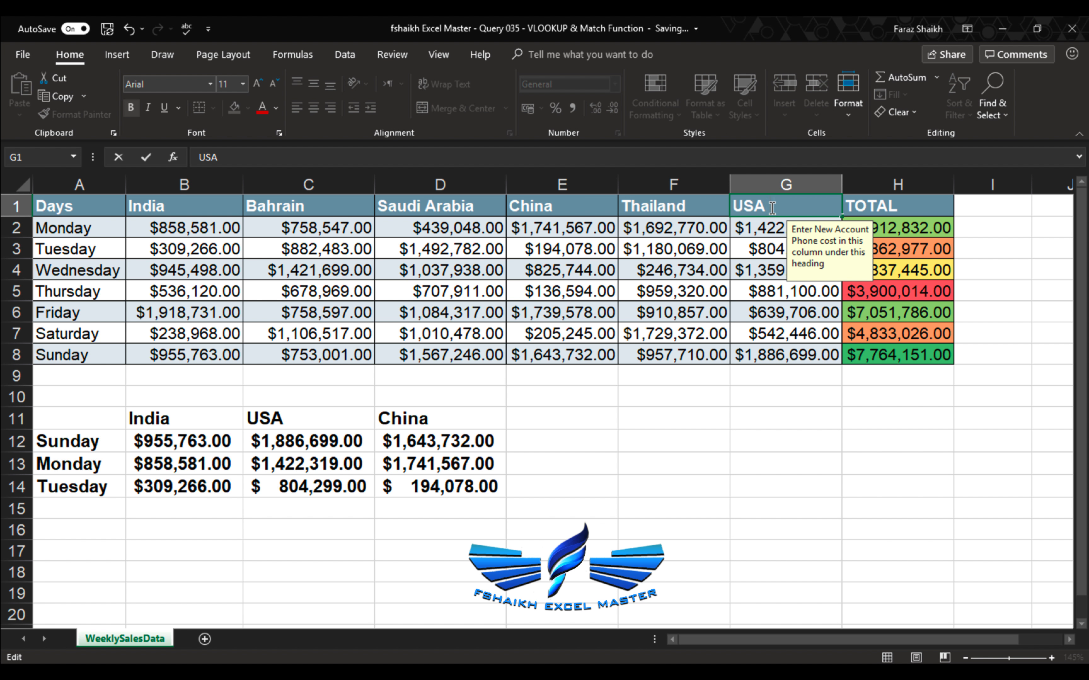
{"action": "key", "text": "Return"}
{"action": "left_click", "coordinate": [344, 421]}
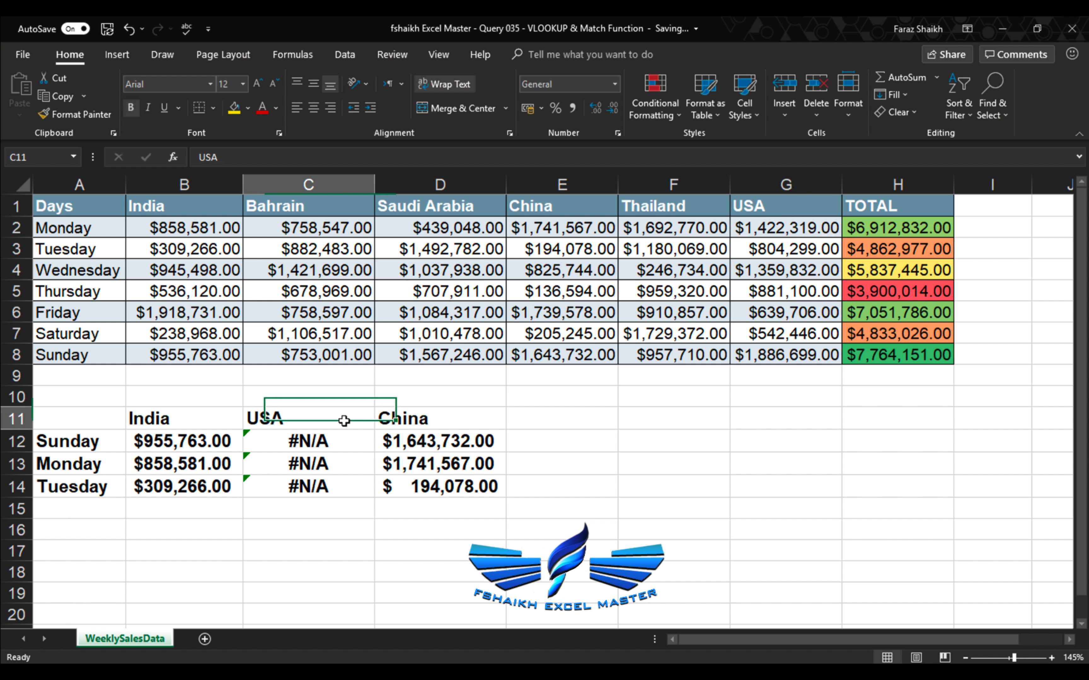
{"action": "double_click", "coordinate": [345, 422]}
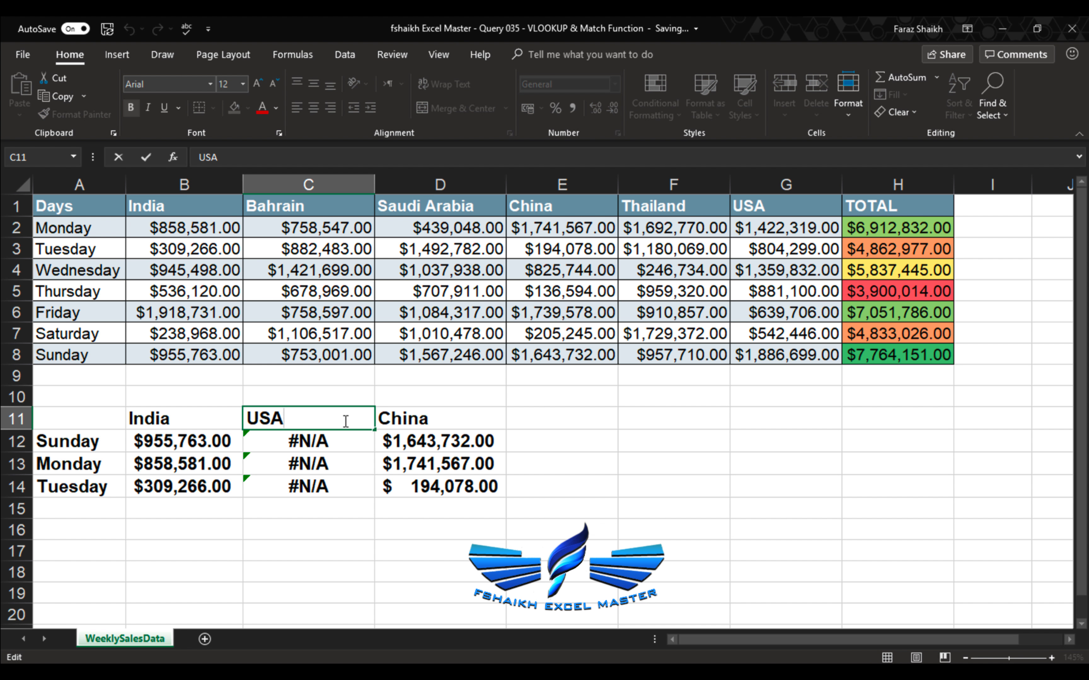
{"action": "key", "text": "BackSpace"}
{"action": "key", "text": "Return"}
{"action": "left_click", "coordinate": [345, 416]}
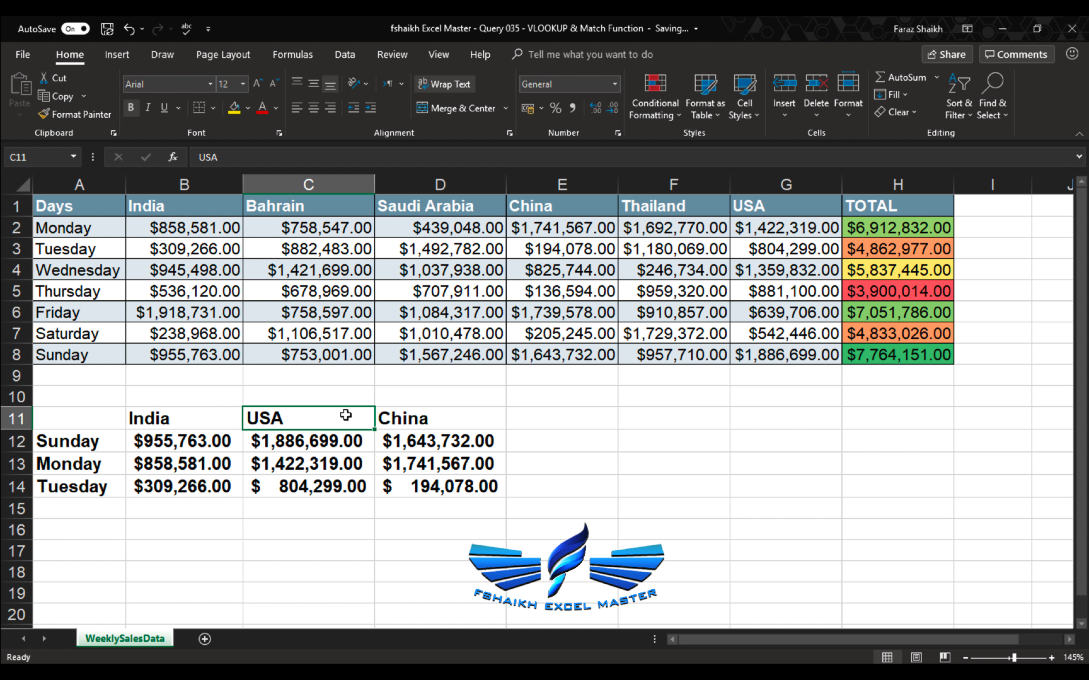
{"action": "double_click", "coordinate": [344, 416]}
{"action": "key", "text": "Return"}
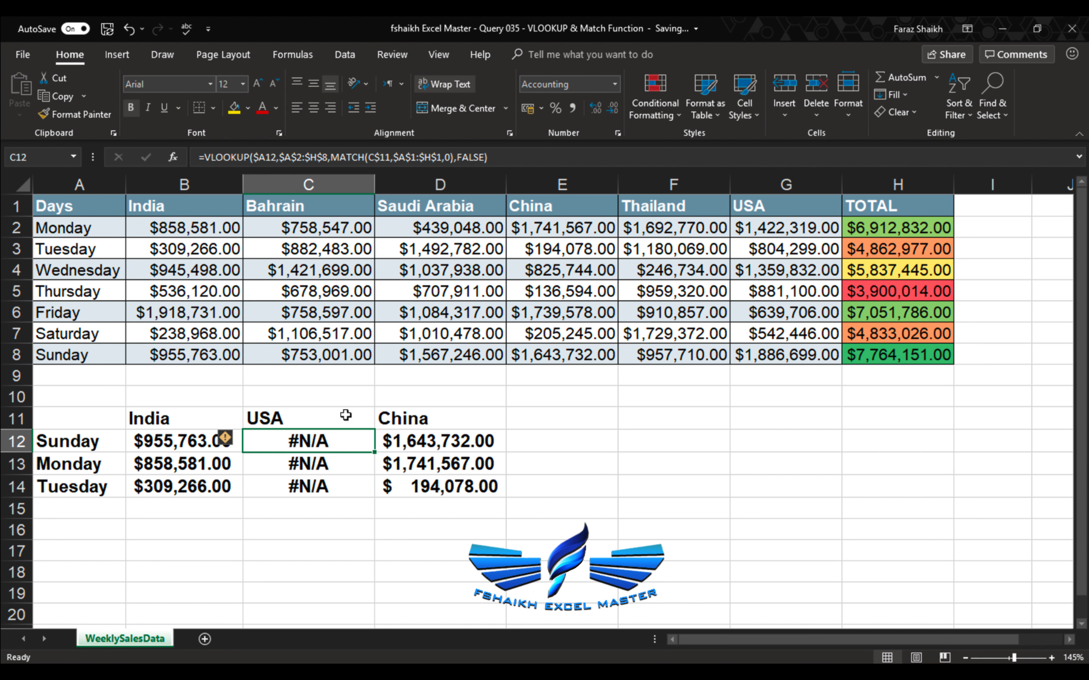
{"action": "left_click", "coordinate": [803, 220]}
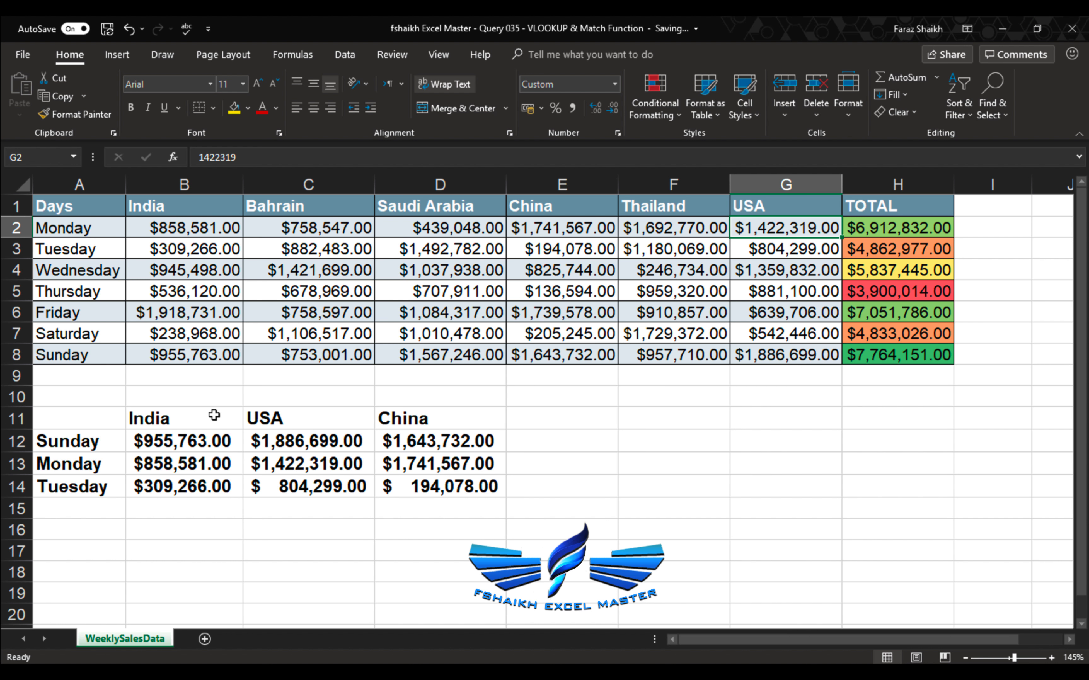
Replace the lookup header in C11 with KSA.
{"action": "left_click", "coordinate": [283, 421]}
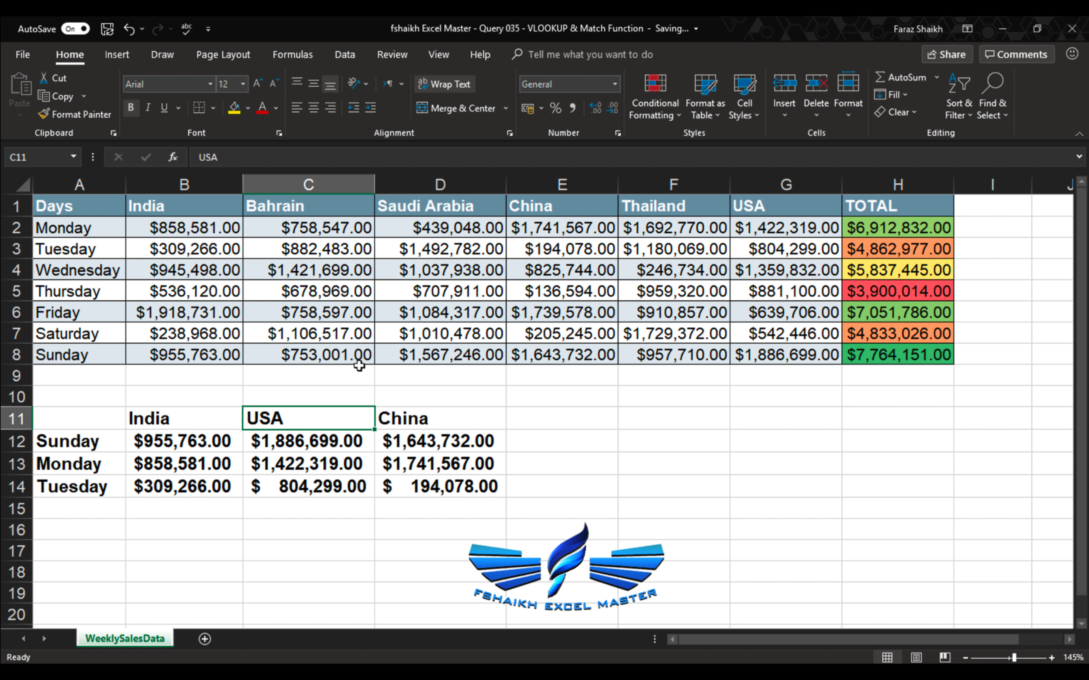
{"action": "key", "text": "BackSpace"}
{"action": "key", "text": "BackSpace"}
{"action": "key", "text": "BackSpace"}
{"action": "type", "text": "KSA"}
{"action": "key", "text": "Return"}
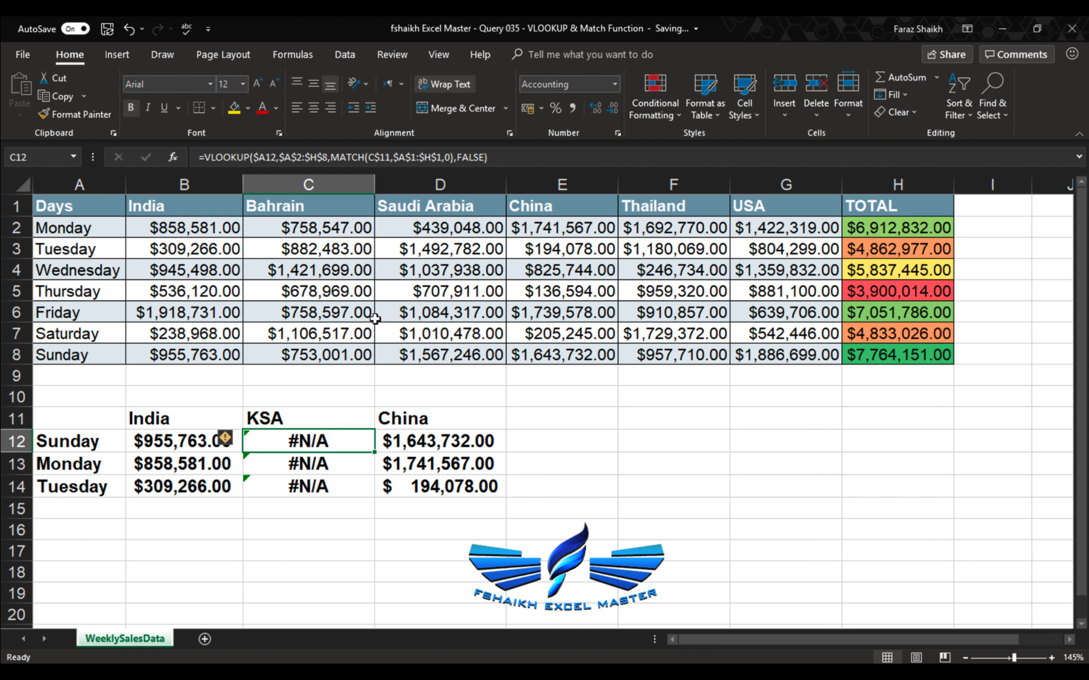
Change the lookup header in C11 to Saudi Arabia, matching the source table heading.
{"action": "left_click", "coordinate": [315, 417]}
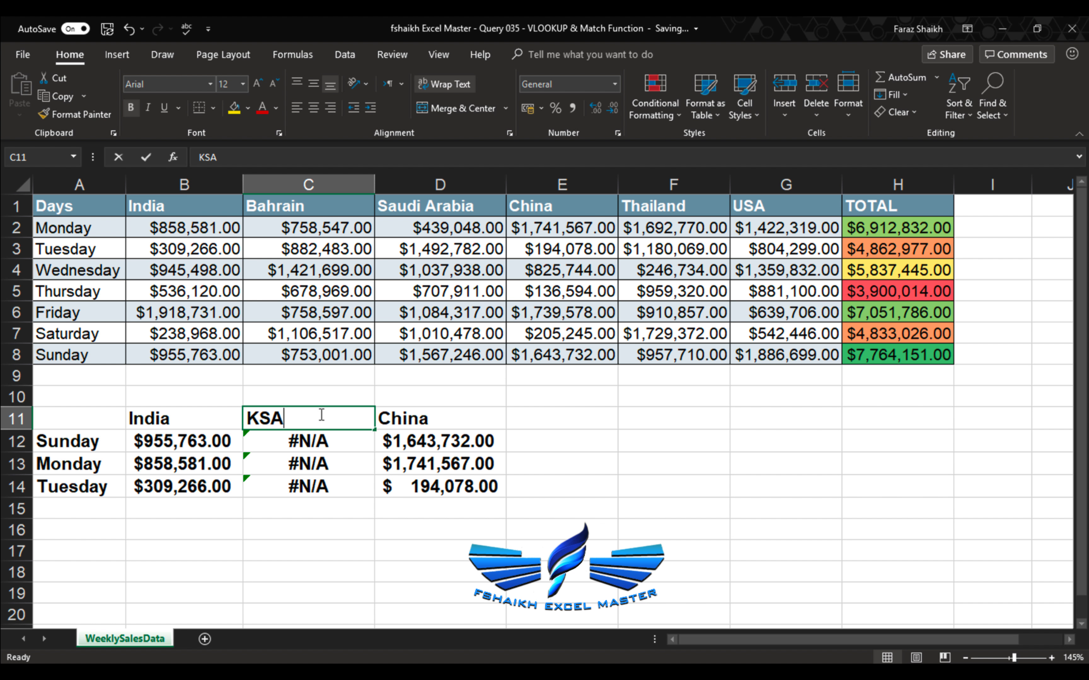
{"action": "type", "text": "Saudi Arabia"}
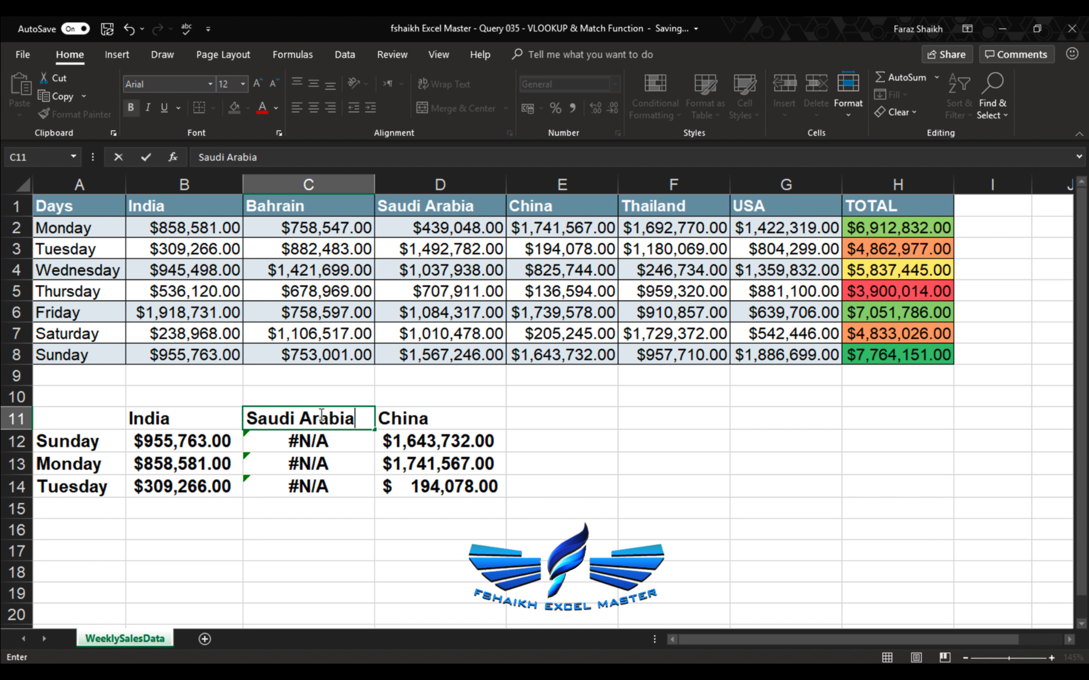
{"action": "key", "text": "Return"}
Test the lookup by shortening the C11 header to Saudi Arab, and restore it to Saudi Arabia.
{"action": "left_click", "coordinate": [320, 414]}
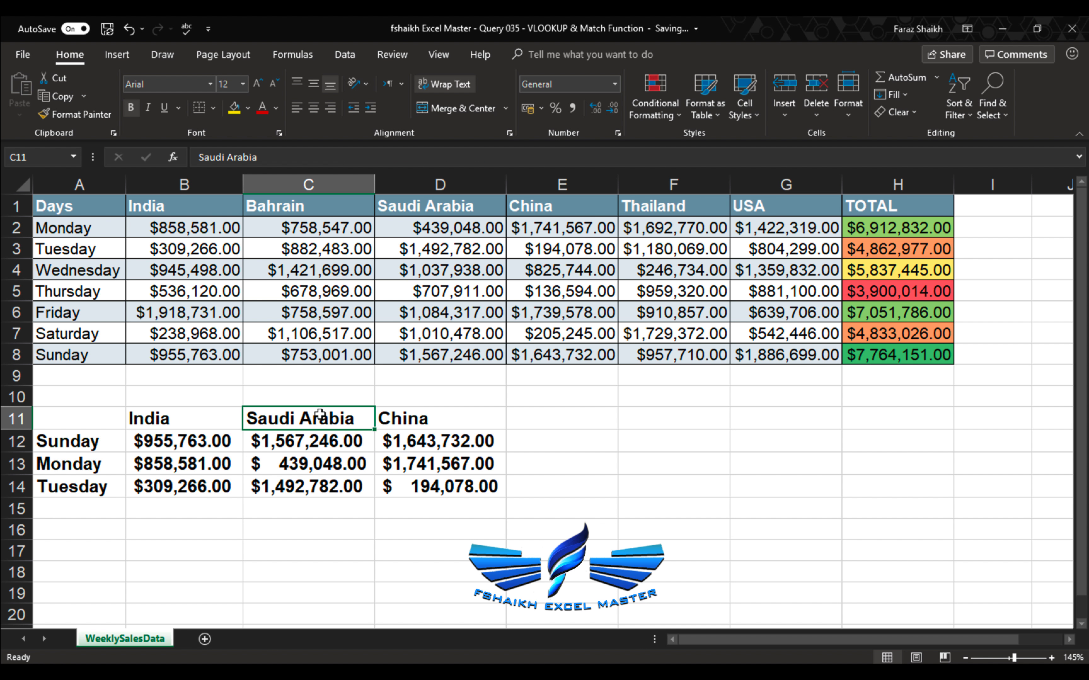
{"action": "double_click", "coordinate": [361, 415]}
{"action": "key", "text": "BackSpace"}
{"action": "key", "text": "BackSpace"}
{"action": "key", "text": "Return"}
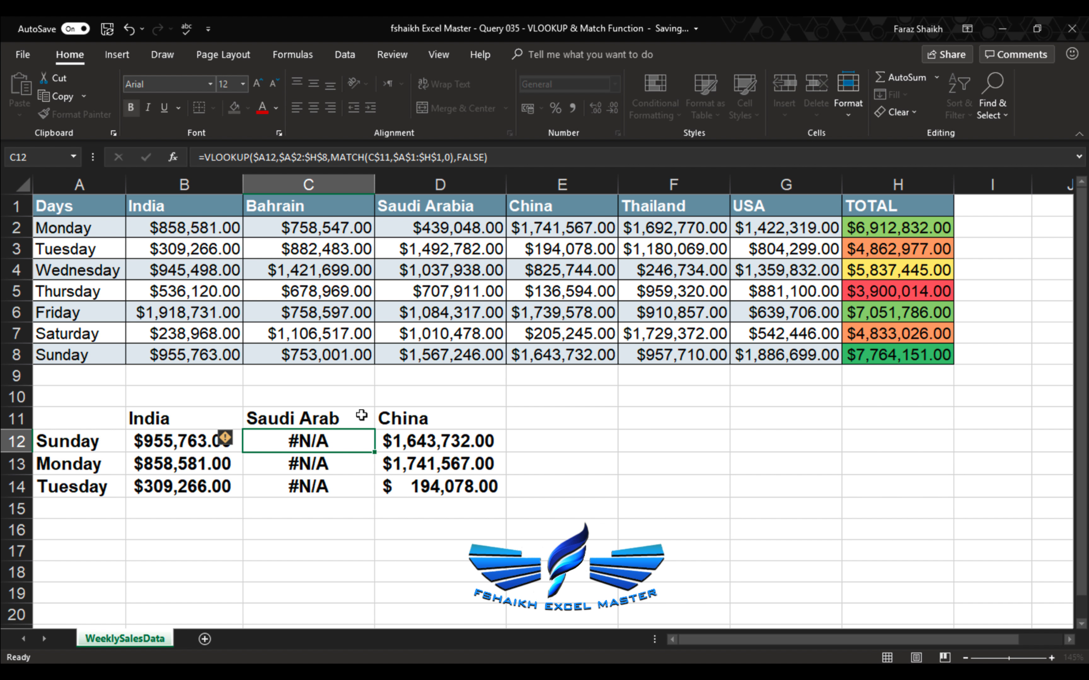
{"action": "double_click", "coordinate": [362, 415]}
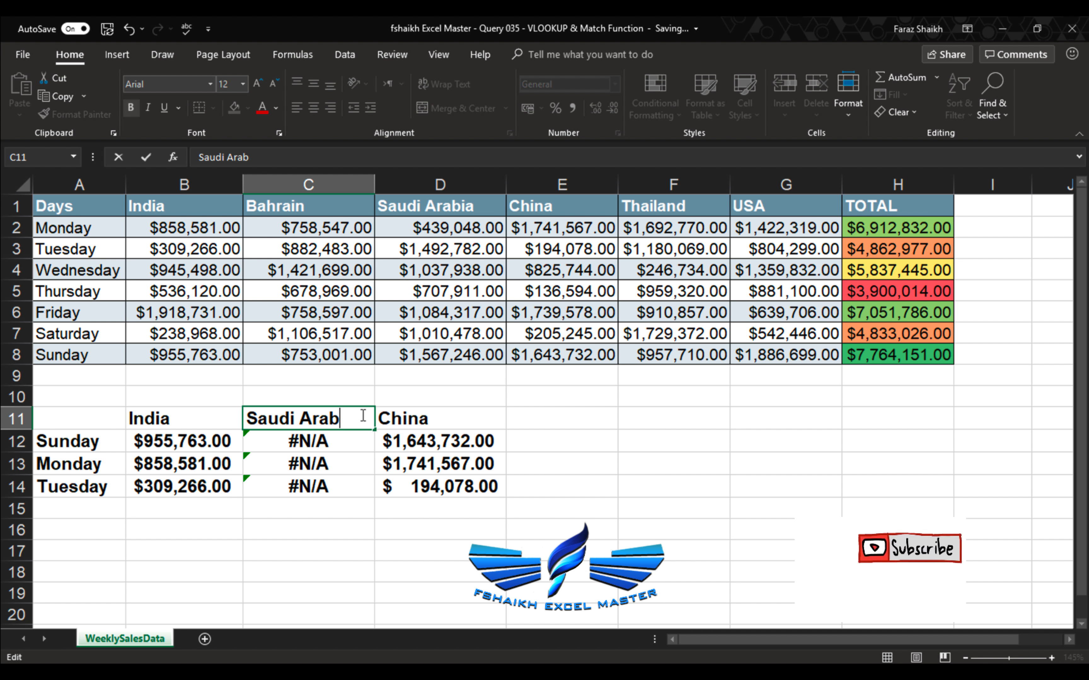
{"action": "type", "text": "ina"}
{"action": "key", "text": "Return"}
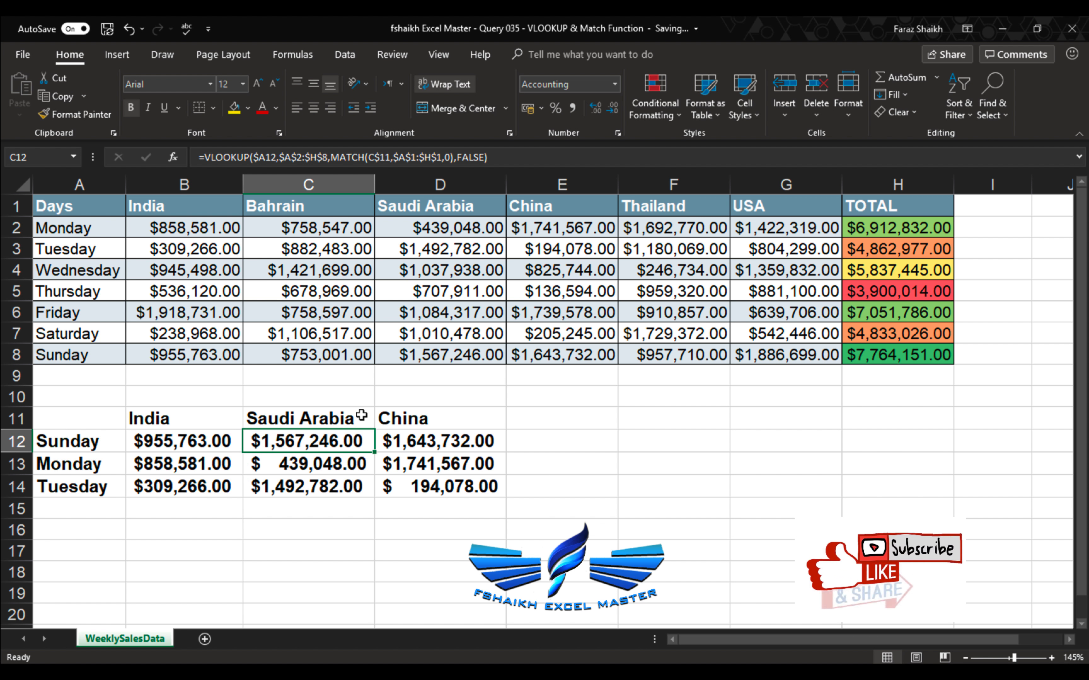
Change the lookup header in D11 to Bahrain.
{"action": "left_click", "coordinate": [445, 421]}
{"action": "type", "text": "Ba"}
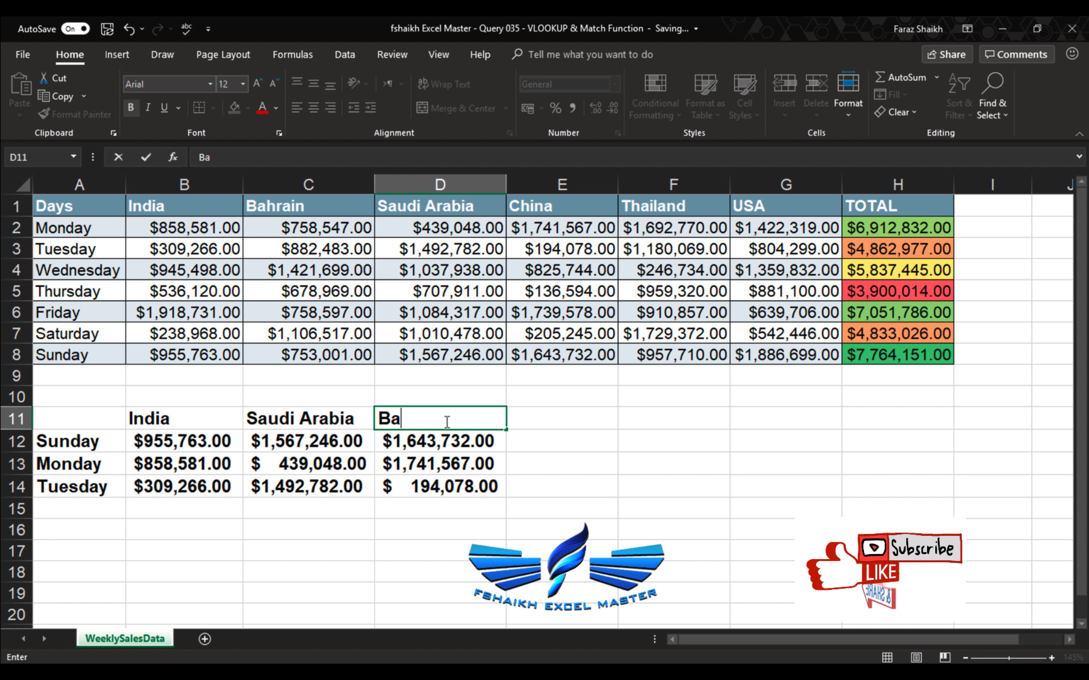
{"action": "type", "text": "hrain"}
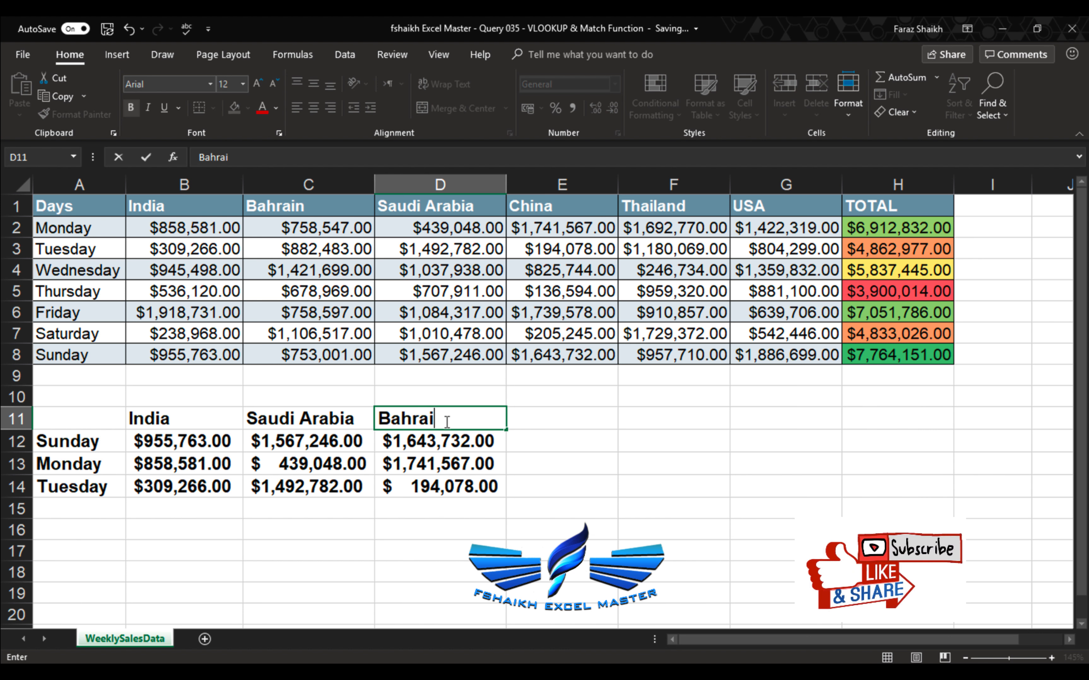
{"action": "key", "text": "Return"}
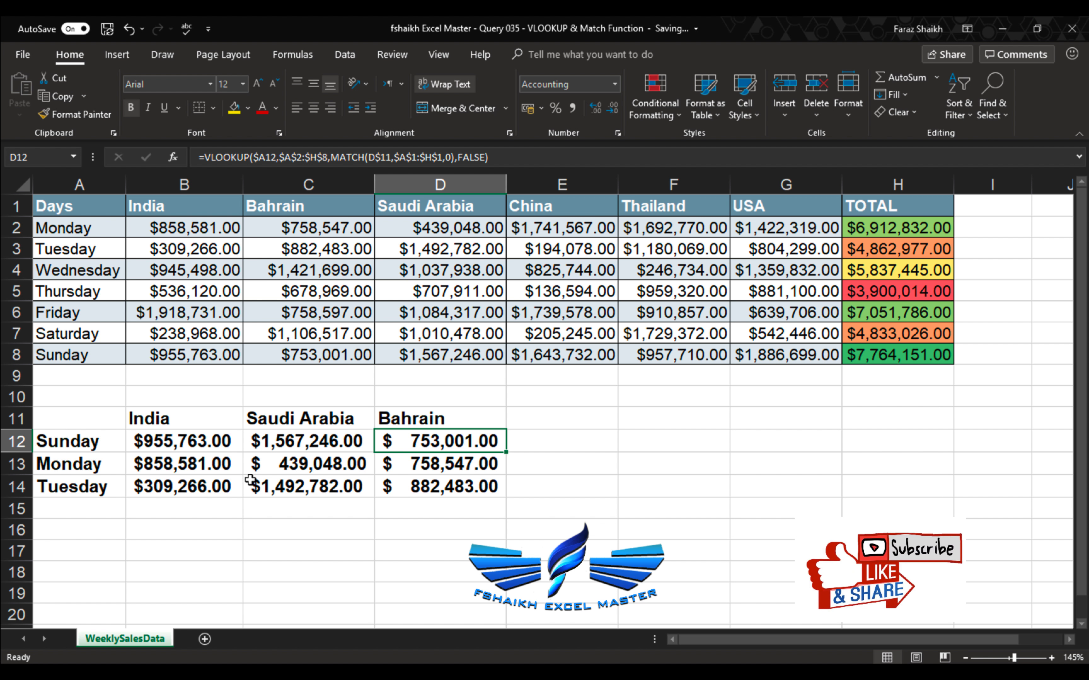
Change the lookup header in B11 to Thailand.
{"action": "left_click", "coordinate": [182, 419]}
{"action": "type", "text": "Th"}
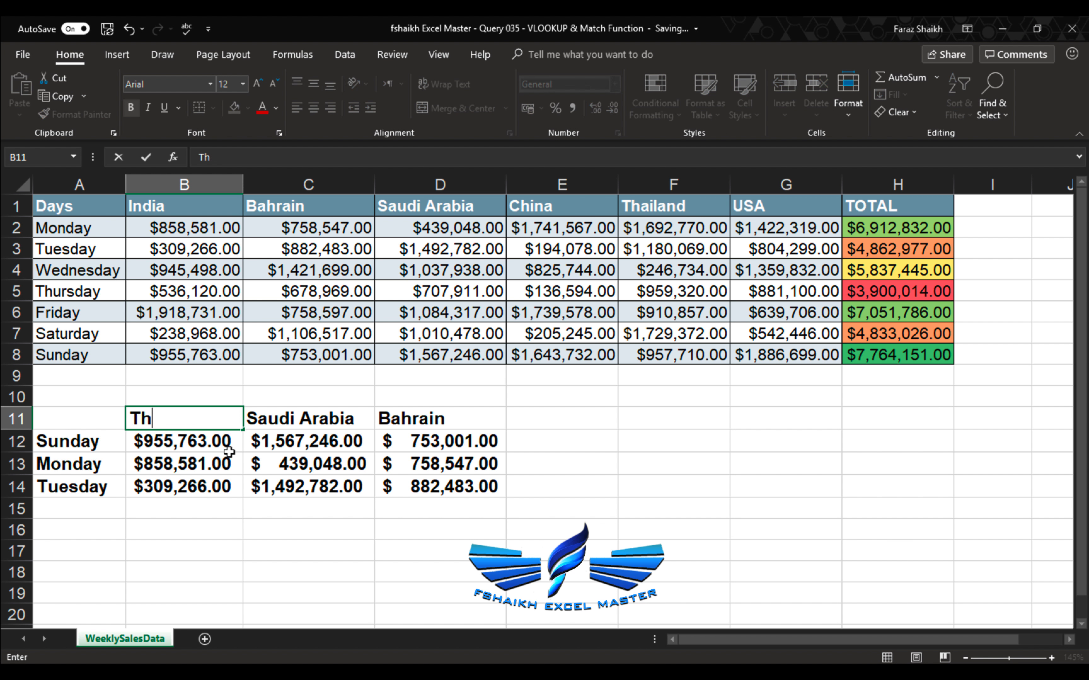
{"action": "type", "text": "ailand"}
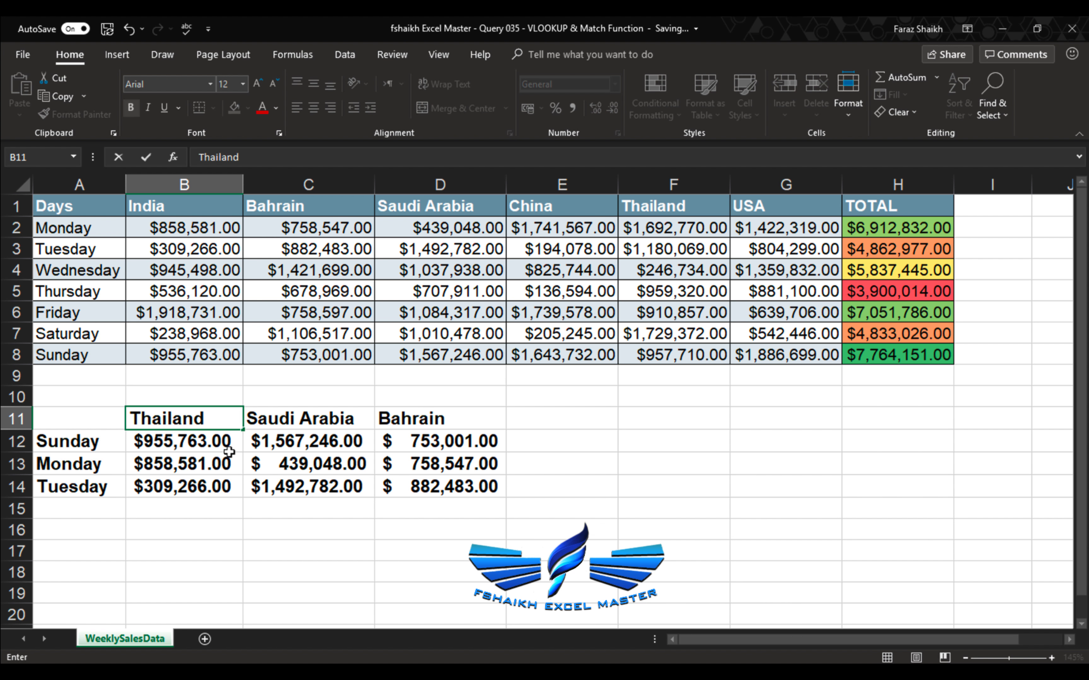
{"action": "key", "text": "Return"}
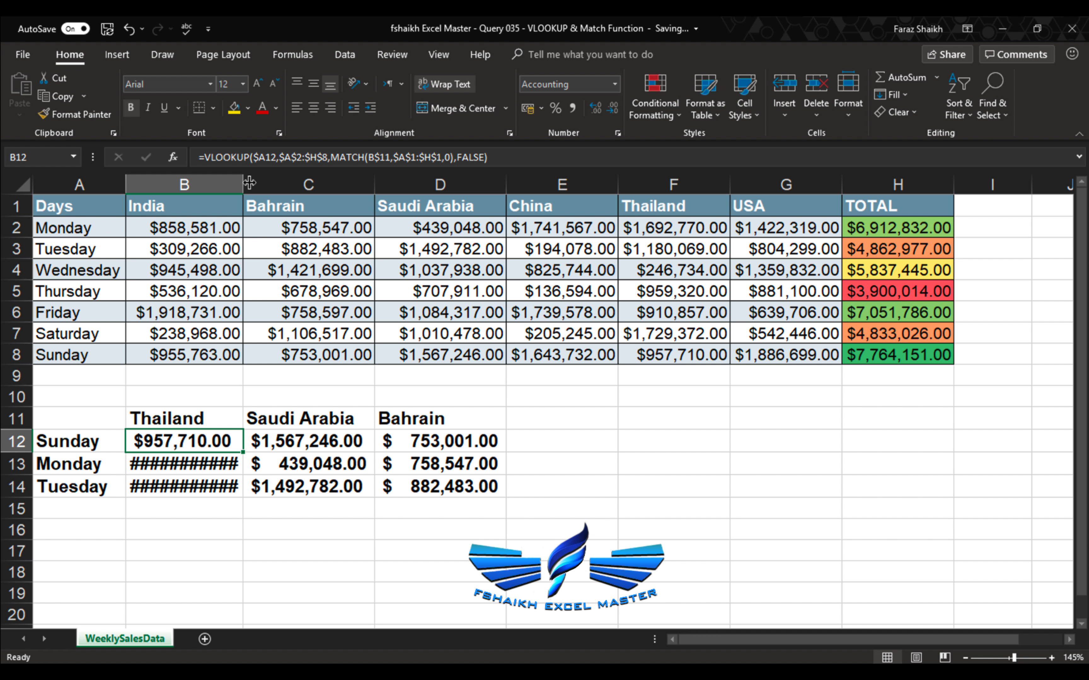
Autofit the width of column B, and add Friday as a new lookup day in A15.
{"action": "double_click", "coordinate": [243, 179]}
{"action": "left_click", "coordinate": [107, 502]}
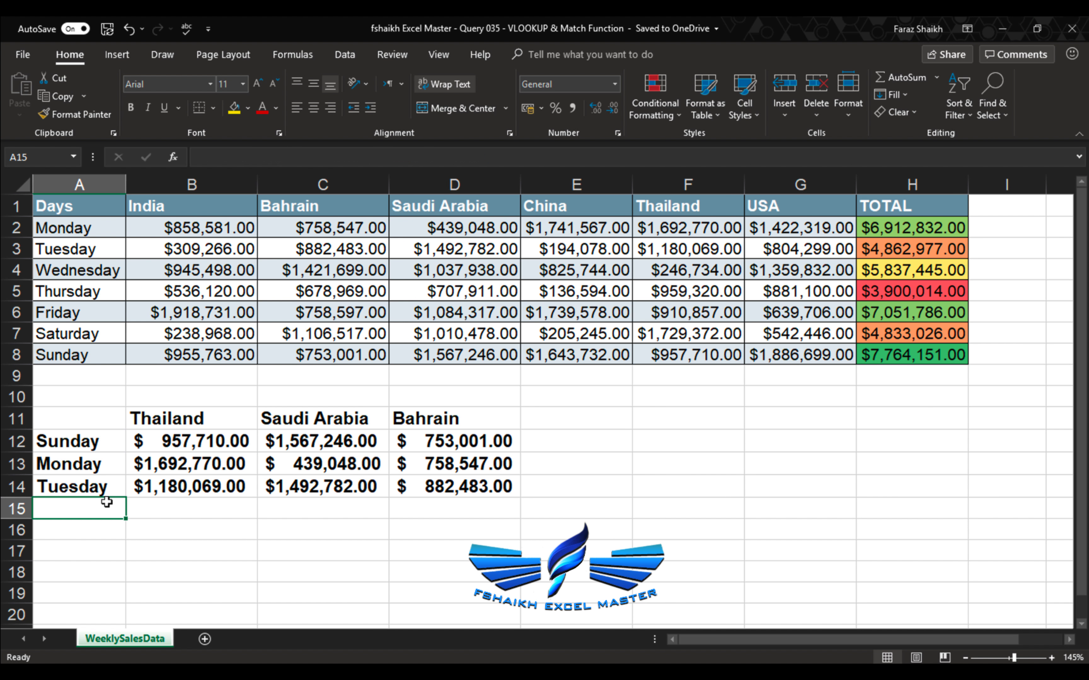
{"action": "type", "text": "Friday"}
{"action": "key", "text": "Return"}
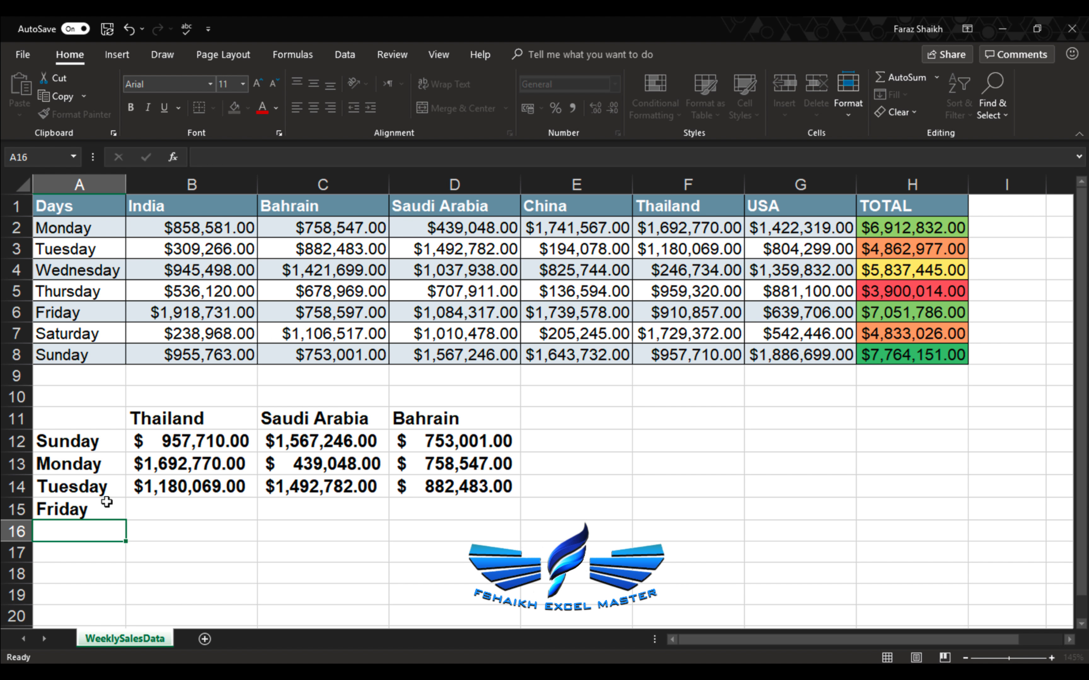
Fill the lookup formulas from row 14 down into B15:D15 for the Friday row.
{"action": "left_click", "coordinate": [169, 521]}
{"action": "left_click", "coordinate": [184, 505]}
{"action": "key", "text": "shift+Right"}
{"action": "key", "text": "shift+Right"}
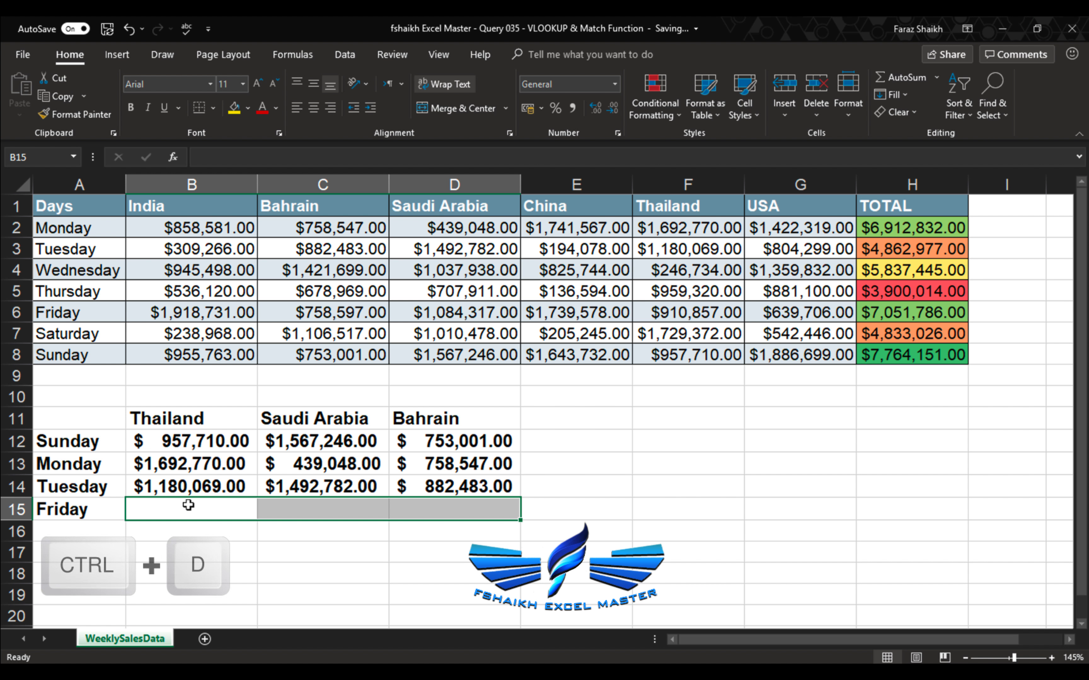
{"action": "key", "text": "ctrl+d"}
{"action": "left_click", "coordinate": [392, 462]}
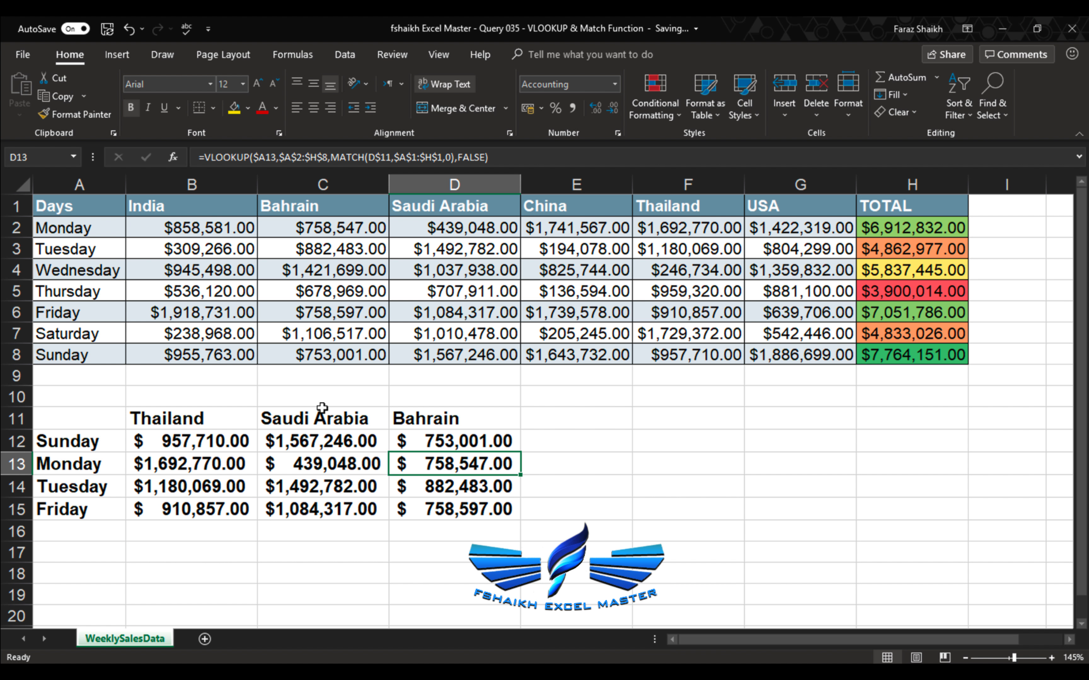
Clear the Saudi Arabia and Bahrain lookup columns in C11:D15, headers included.
{"action": "left_click", "coordinate": [324, 408]}
{"action": "left_click_drag", "start_coordinate": [324, 407], "coordinate": [443, 498]}
{"action": "key", "text": "Delete"}
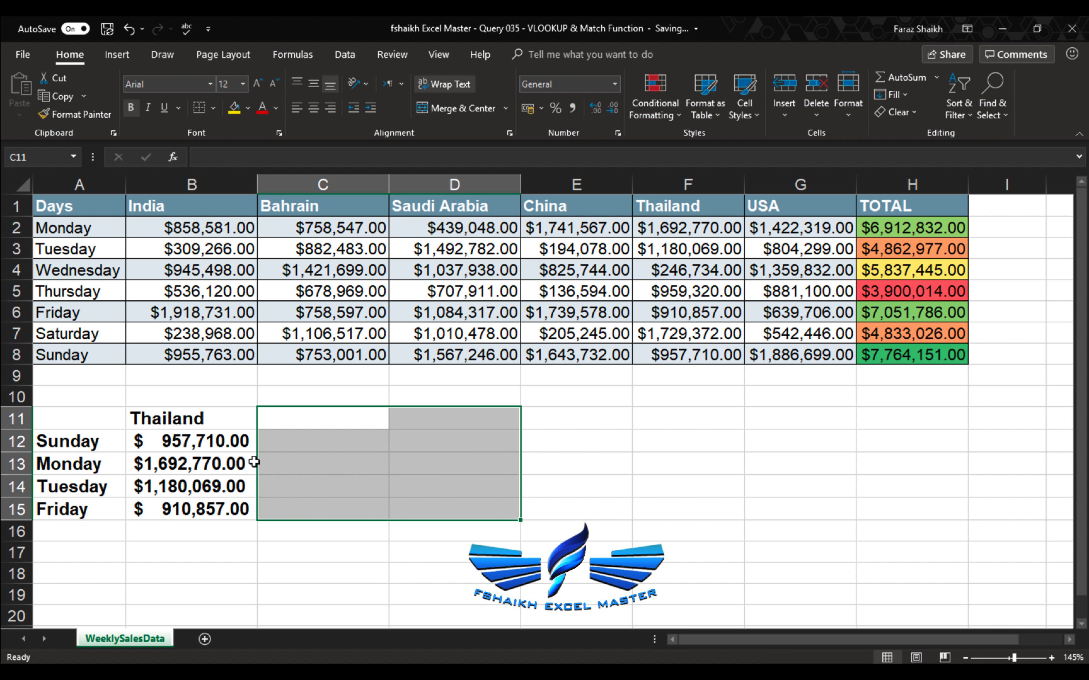
Change the lookup header in B11 to Total, and select the Friday result in B15 to check its formula.
{"action": "left_click", "coordinate": [219, 424]}
{"action": "type", "text": "Total"}
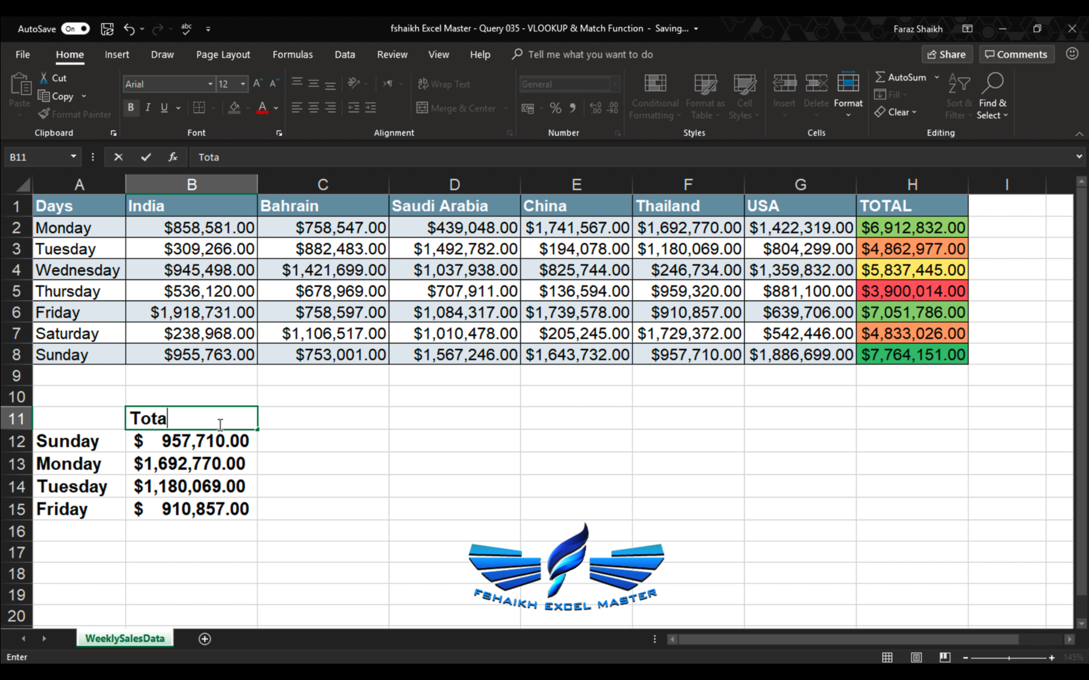
{"action": "key", "text": "Return"}
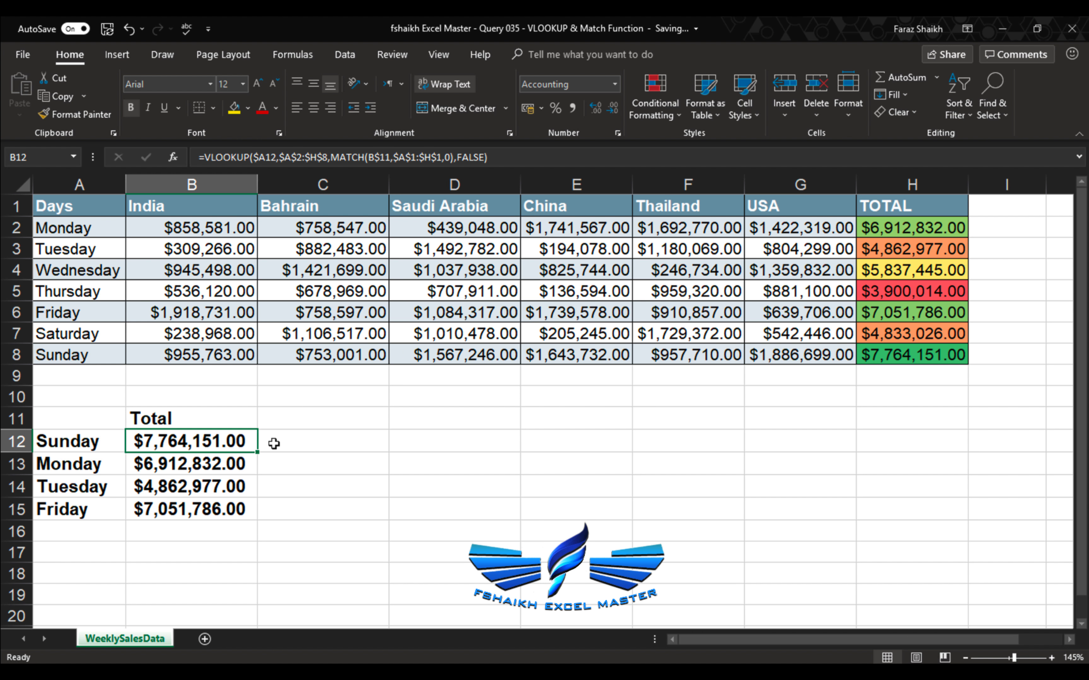
{"action": "left_click", "coordinate": [204, 507]}
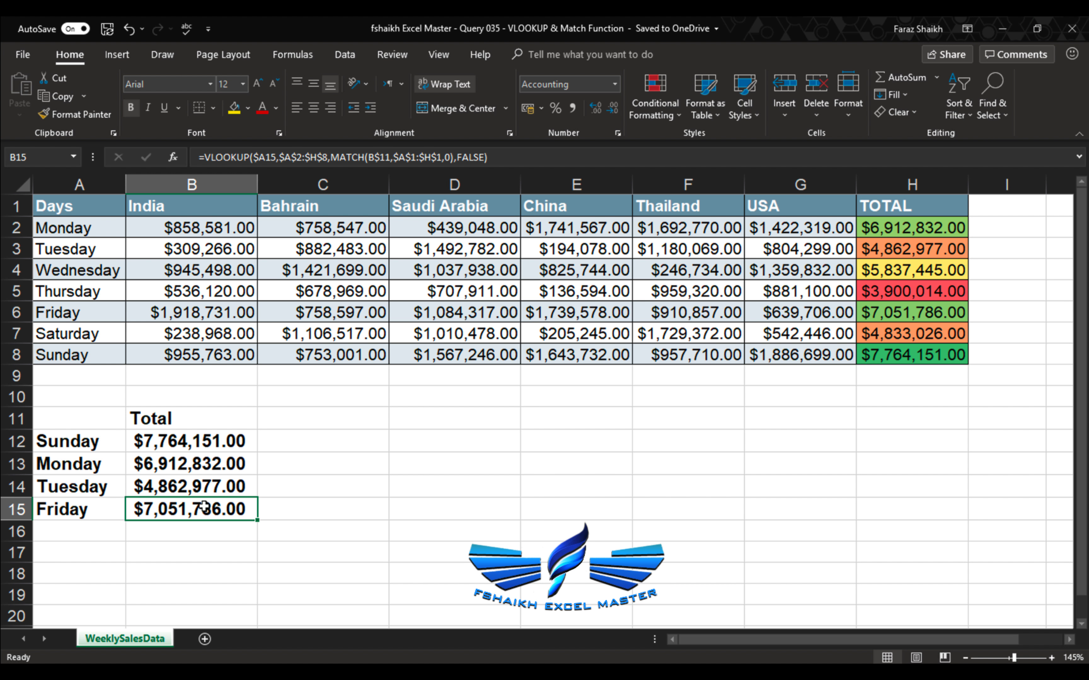